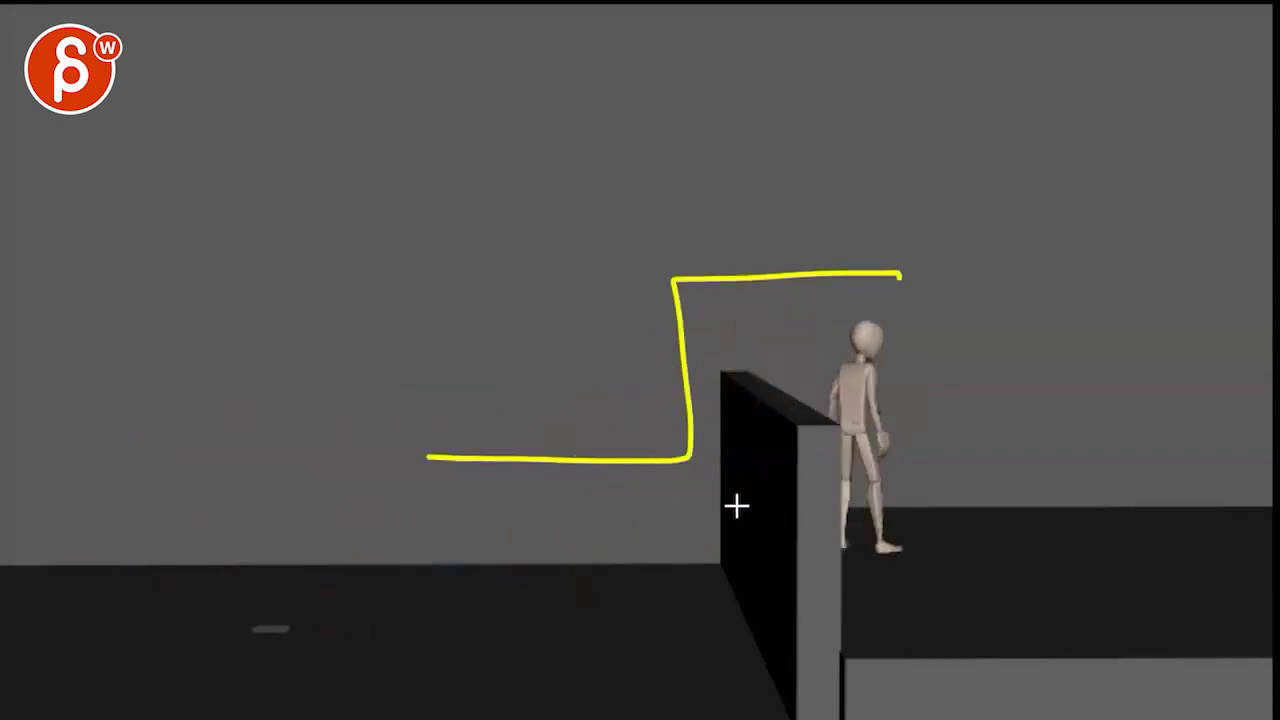
Step: Examine the character's vault over the wall frame by frame in the shot camera and from several angles in the perspective view
key("Right")
key("Right")
key("Right")
key("Right")
key("Left")
key("Left")
key("Left")
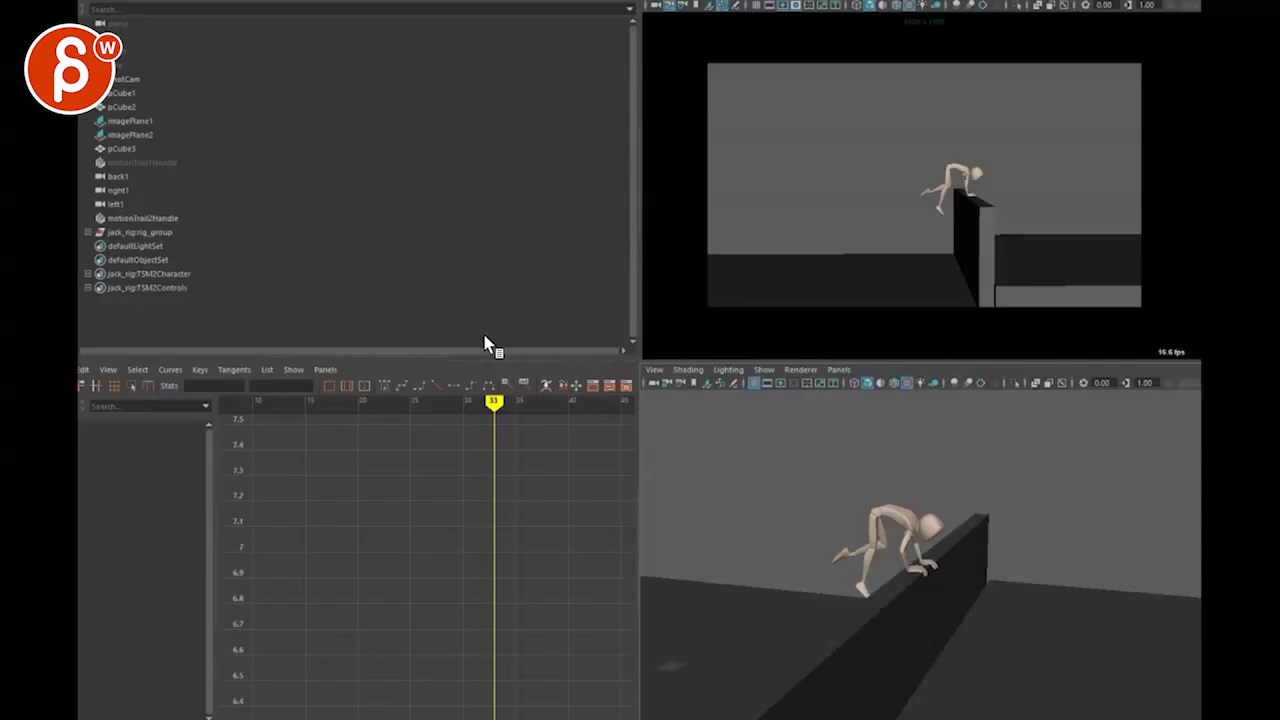
mouse_move(880, 588)
left_mouse_down("alt")
mouse_move(903, 574)
mouse_move(980, 612)
mouse_move(834, 617)
mouse_move(858, 601)
mouse_move(851, 651)
mouse_move(967, 648)
mouse_move(980, 612)
mouse_move(955, 620)
left_mouse_up("alt")
key("alt+v")
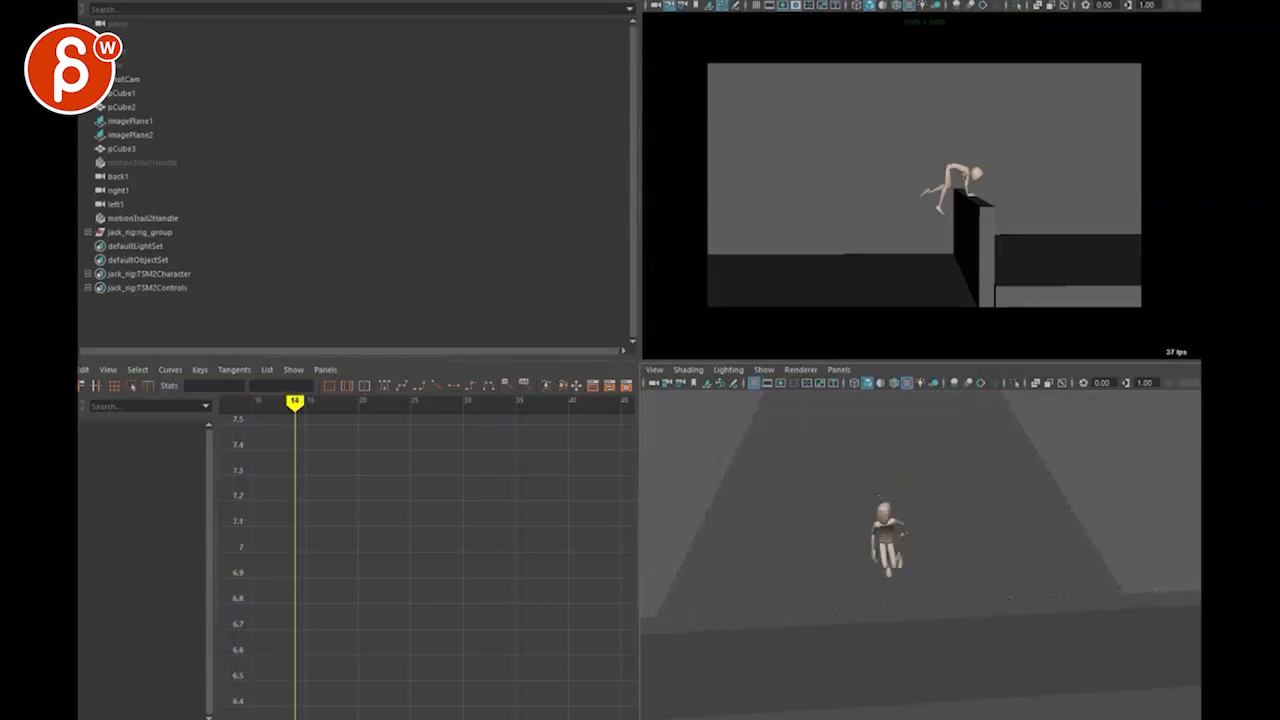
left_click_drag(928, 547, 914, 611, "alt")
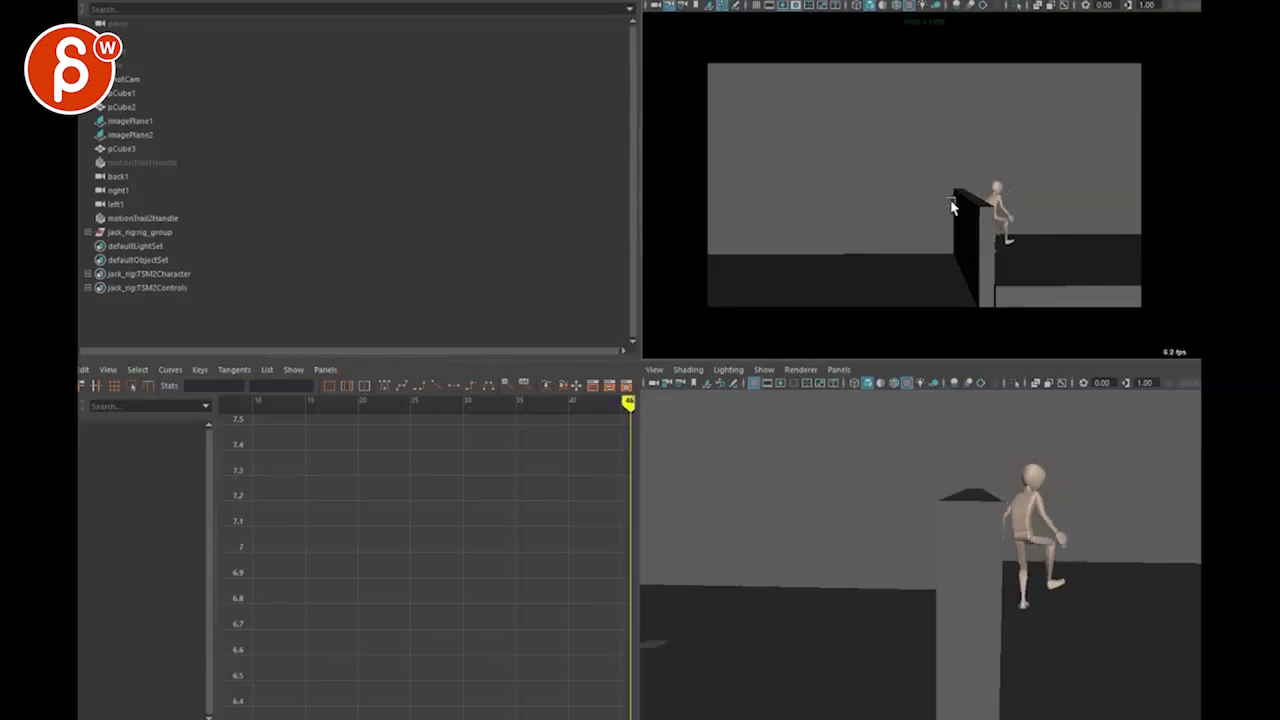
key("space")
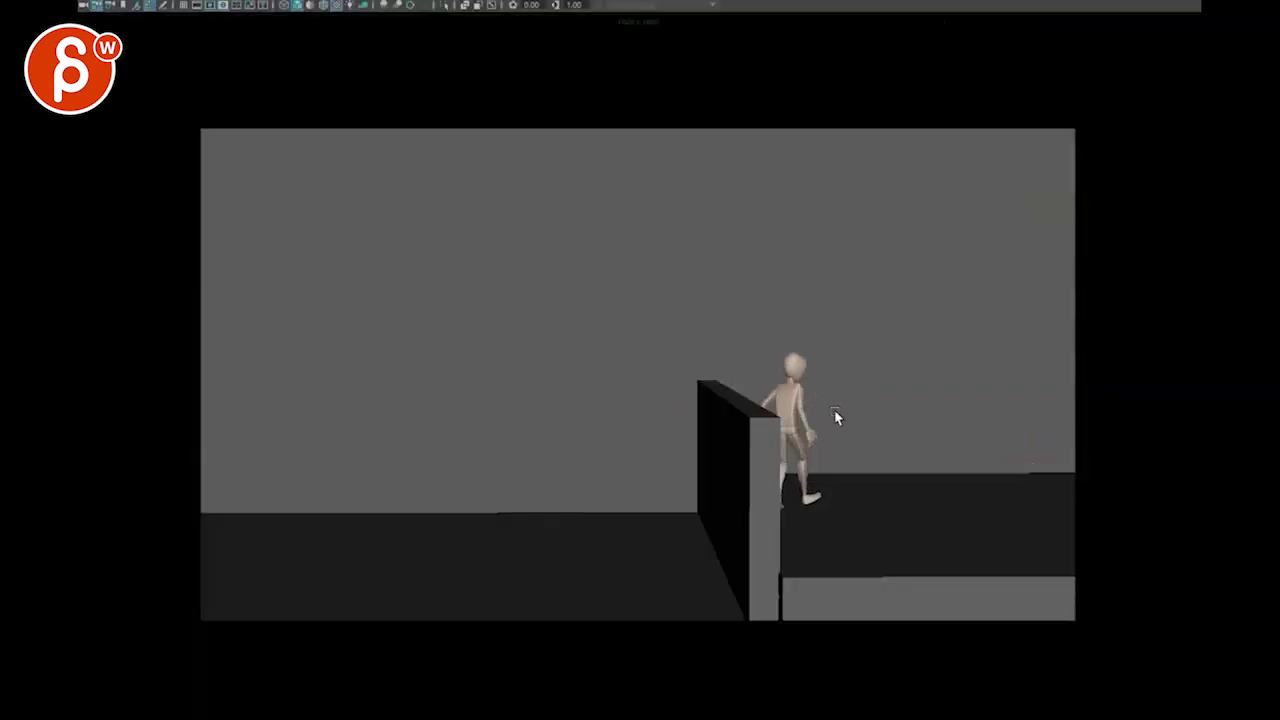
key("space")
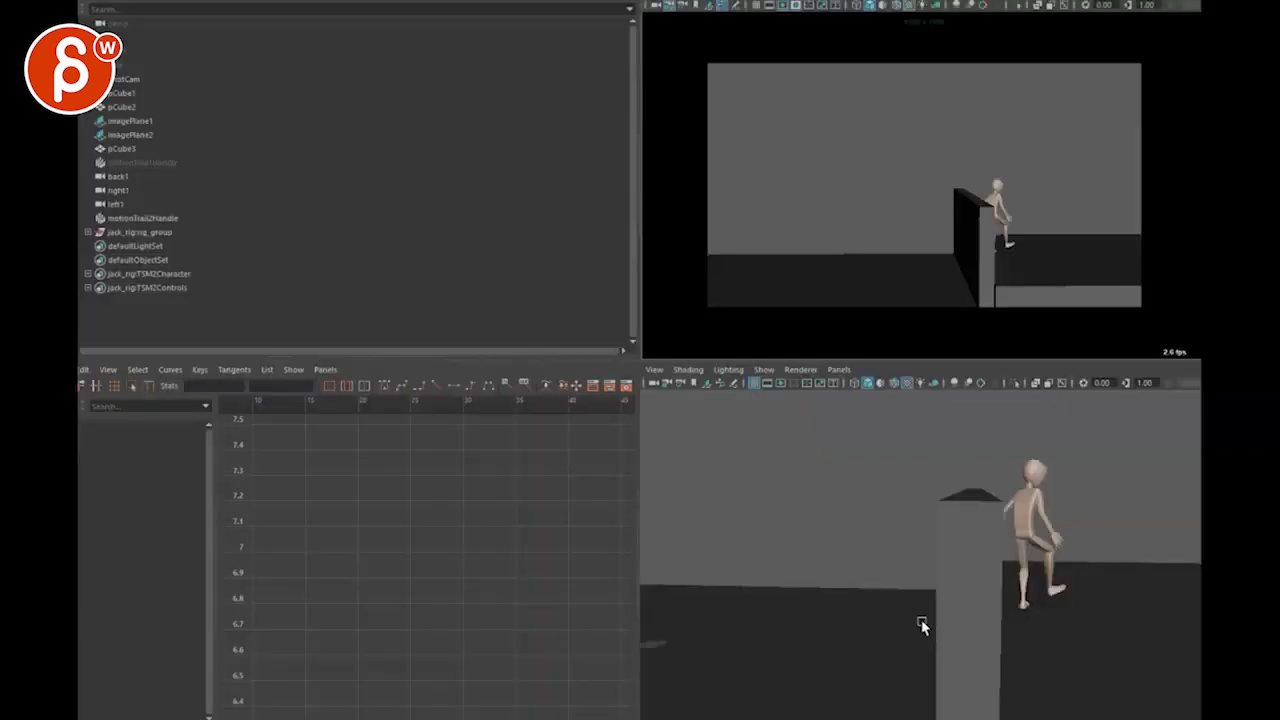
Step: Enlarge the perspective view and show the rig's controllers in it
key("space")
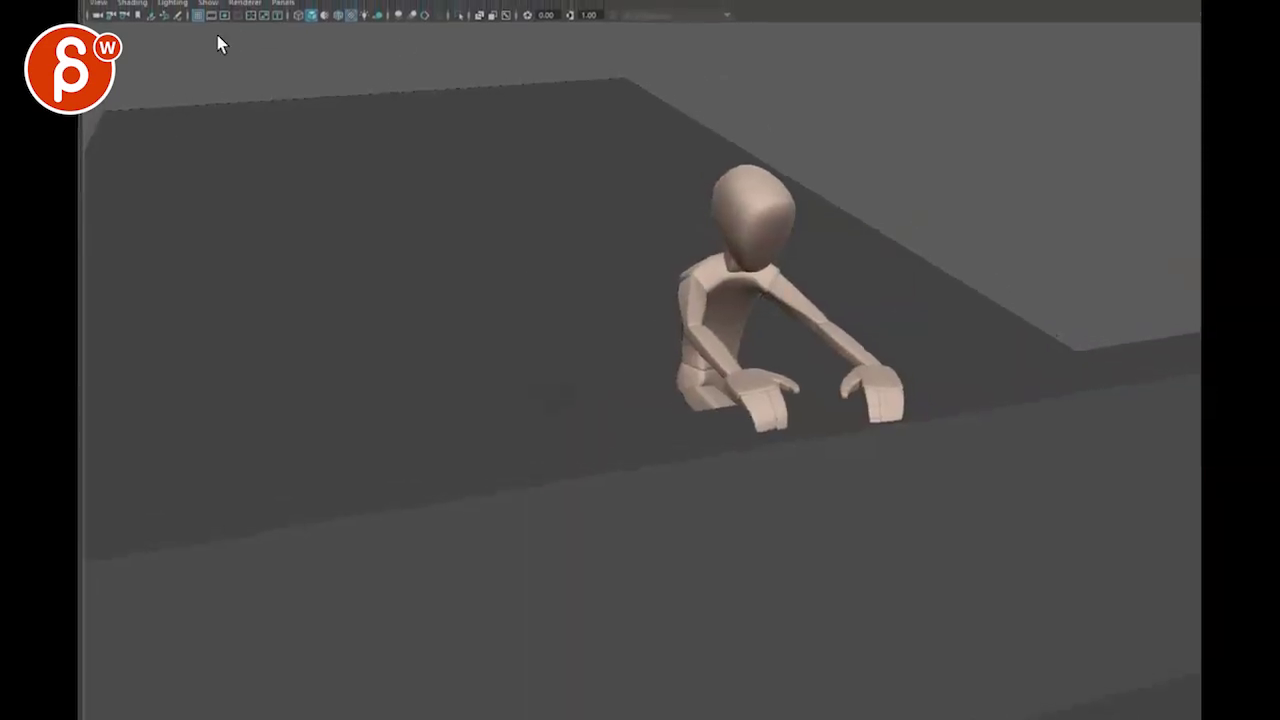
left_click(217, 1)
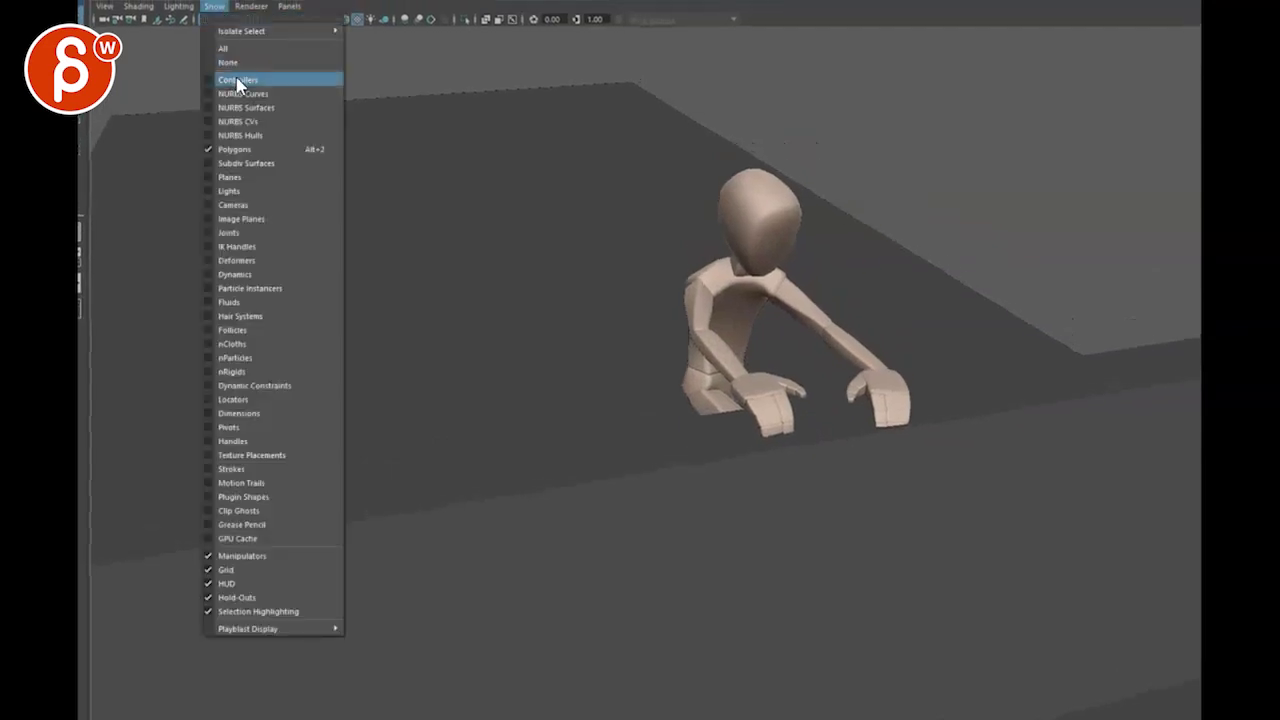
left_click(241, 80)
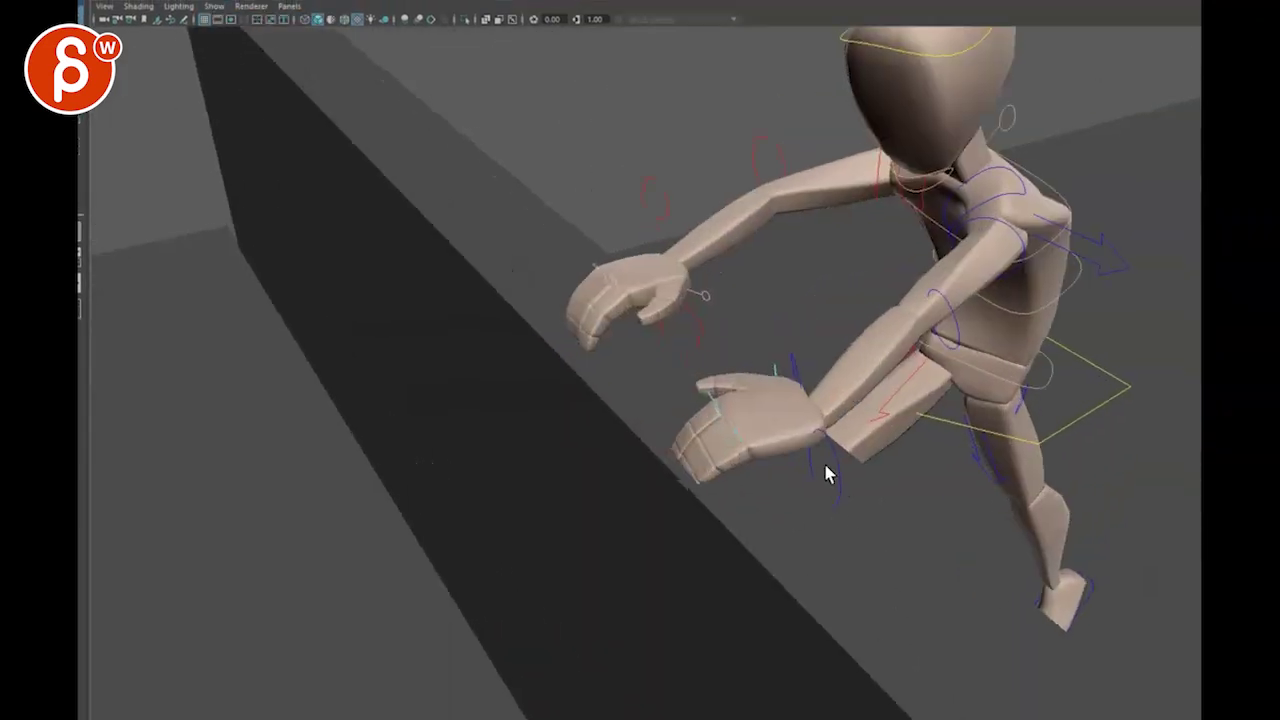
Step: Move the character's left hand control slightly forward so the hand reaches over the top of the wall
left_click_drag(808, 454, 771, 526, "alt")
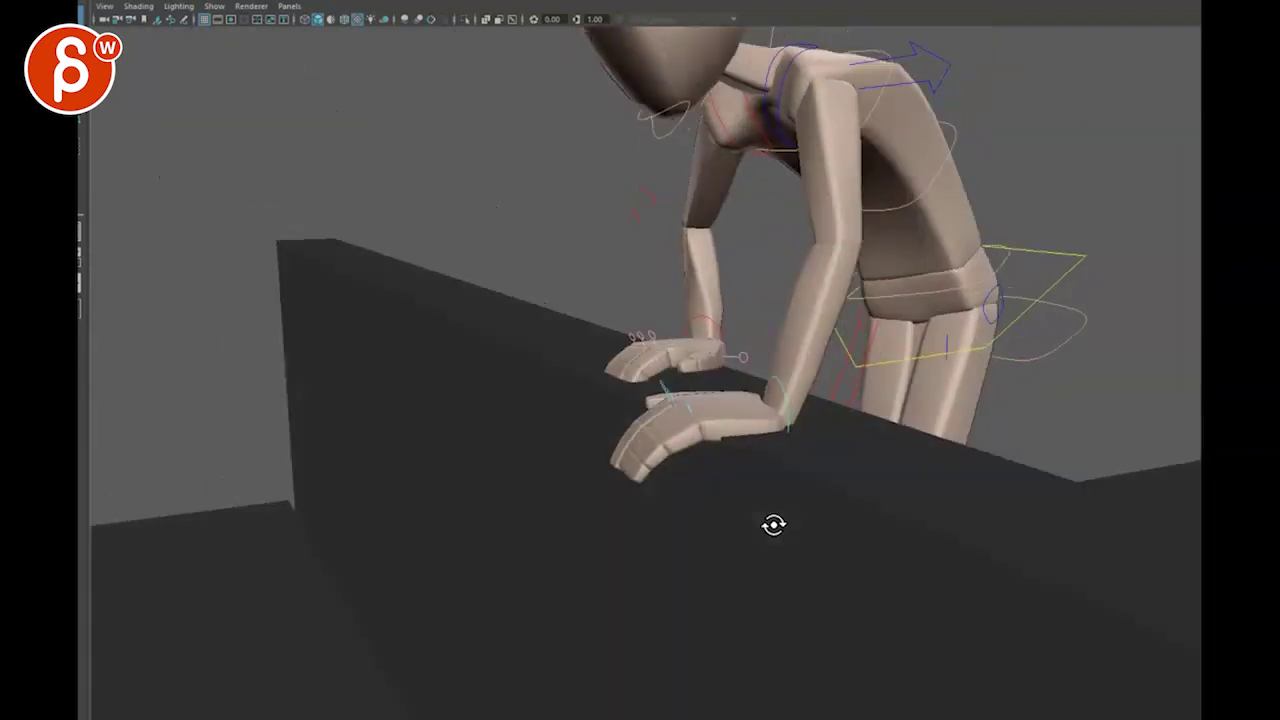
left_click_drag(823, 494, 758, 59, "alt")
left_click_drag(868, 416, 729, 380, "alt")
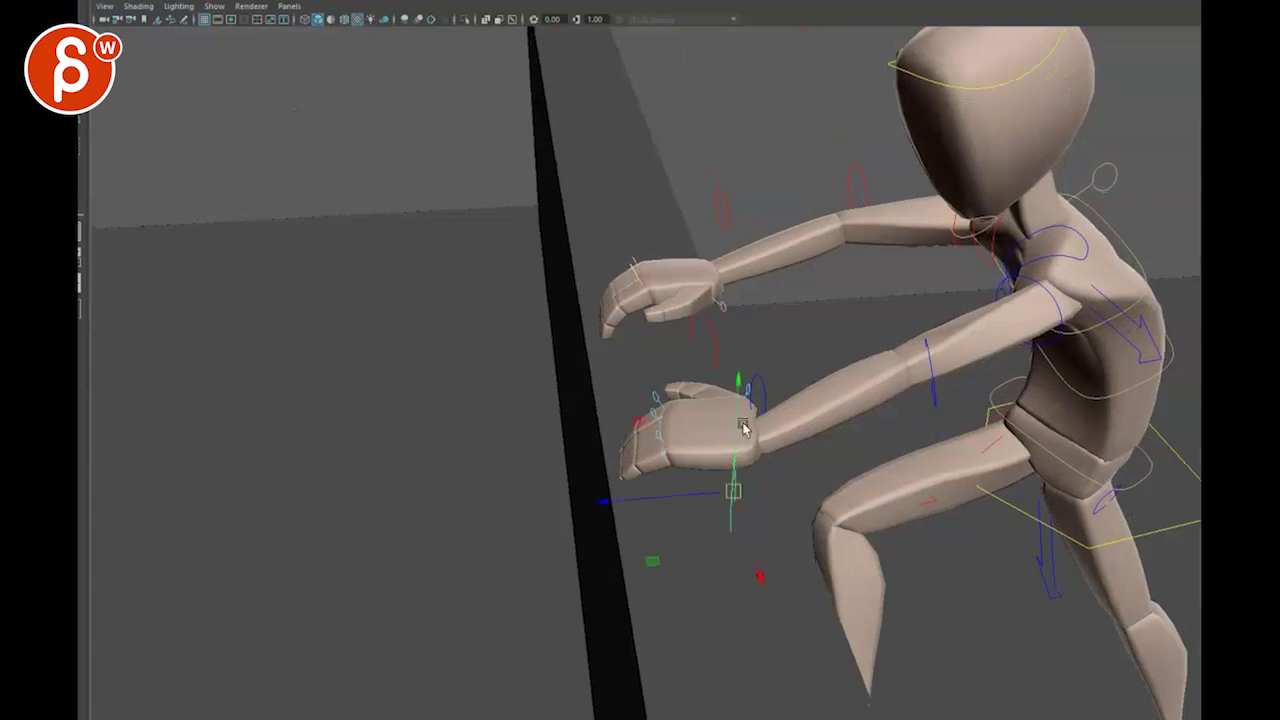
mouse_move(735, 490)
left_mouse_down()
mouse_move(737, 478)
mouse_move(728, 505)
mouse_move(588, 555)
mouse_move(685, 517)
mouse_move(680, 580)
mouse_move(617, 523)
mouse_move(683, 480)
mouse_move(710, 493)
left_mouse_up()
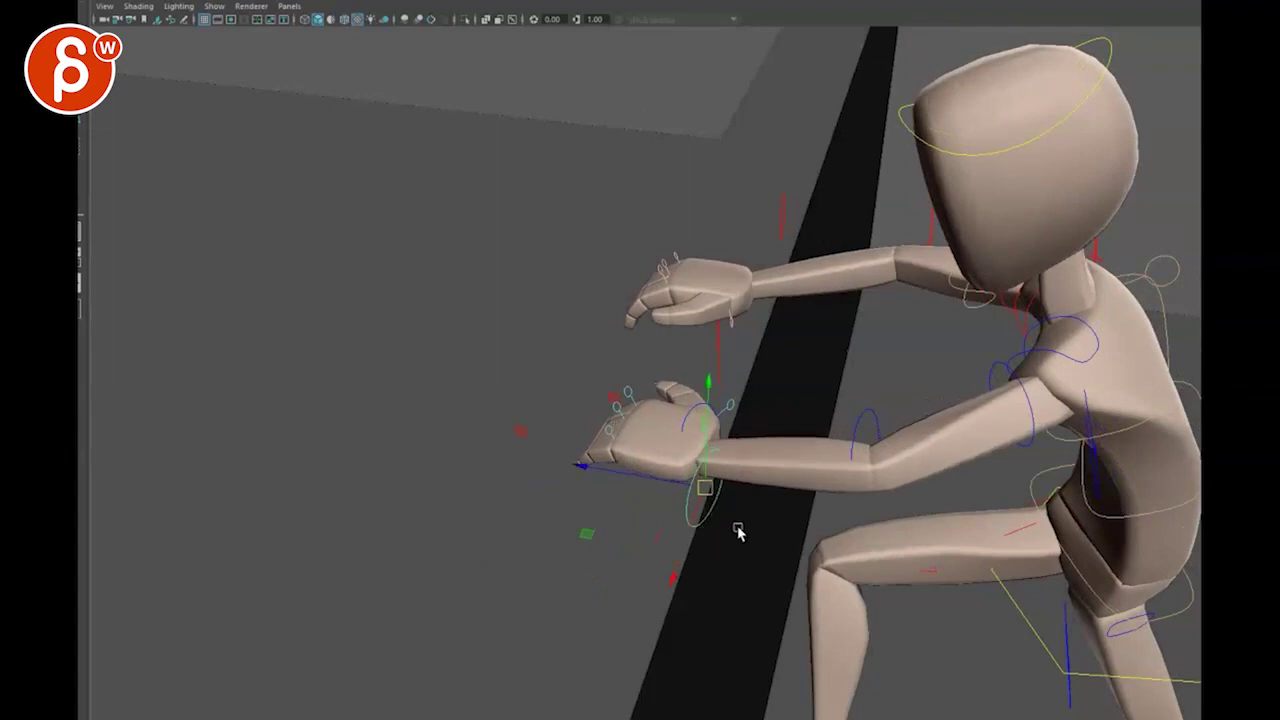
Step: Compare the left hand's placement on the wall between neighbouring keyframes from the side and the front
mouse_move(724, 547)
left_mouse_down("alt")
mouse_move(686, 566)
mouse_move(751, 551)
mouse_move(829, 571)
mouse_move(731, 572)
mouse_move(749, 546)
left_mouse_up("alt")
key("period")
key("comma")
key("period")
left_click_drag(794, 508, 864, 488, "alt")
key("comma")
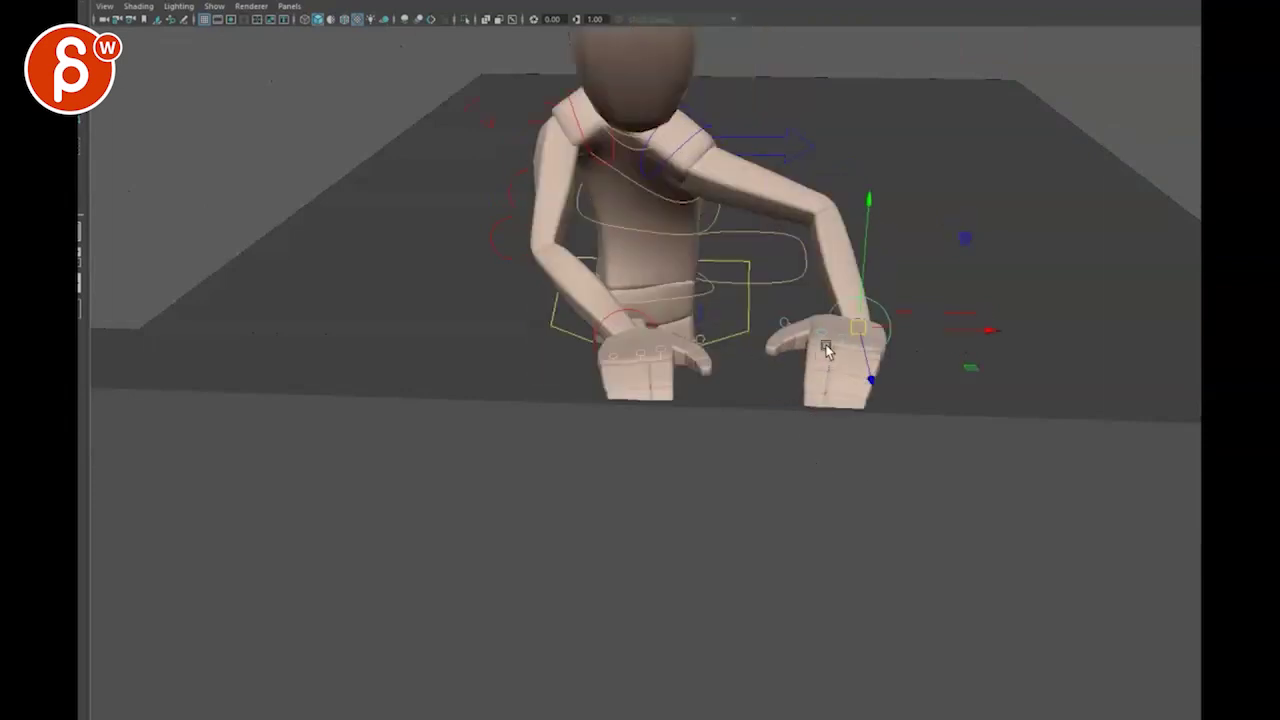
left_click_drag(854, 386, 731, 470, "alt")
key("comma")
key("period")
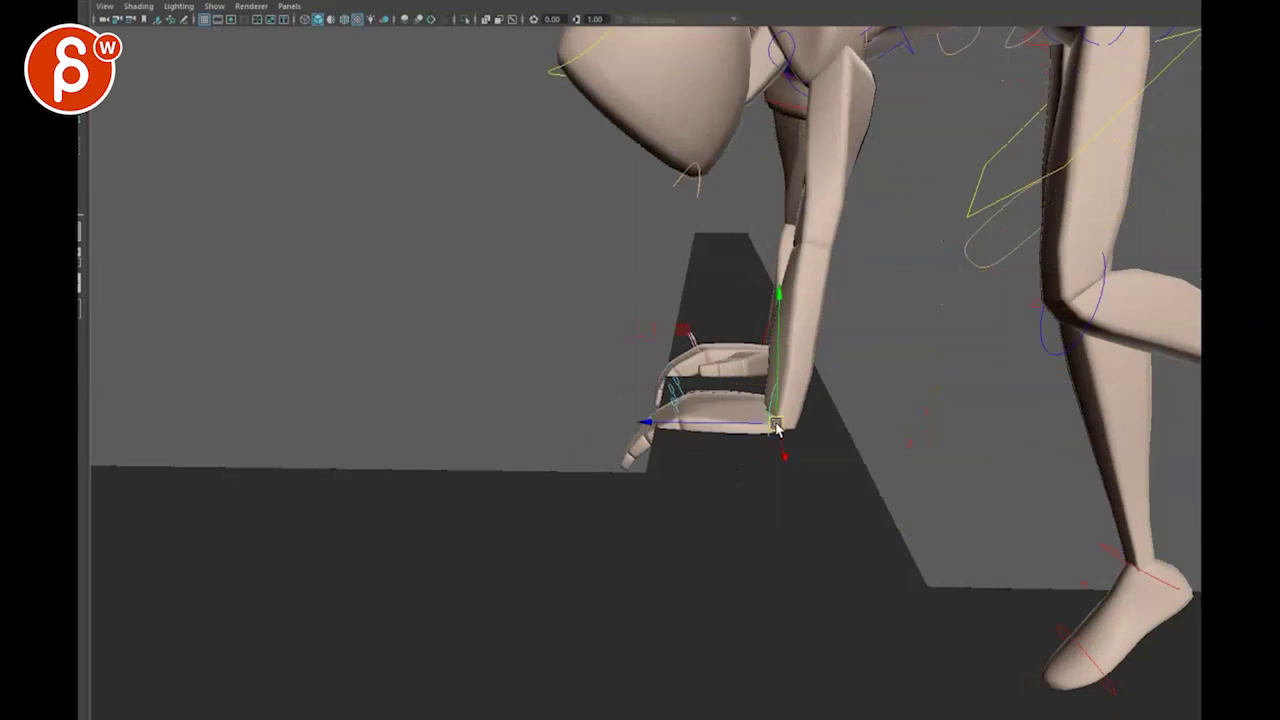
Step: Nudge the left hand slightly up and back on top of the wall and play back the contact
key("period")
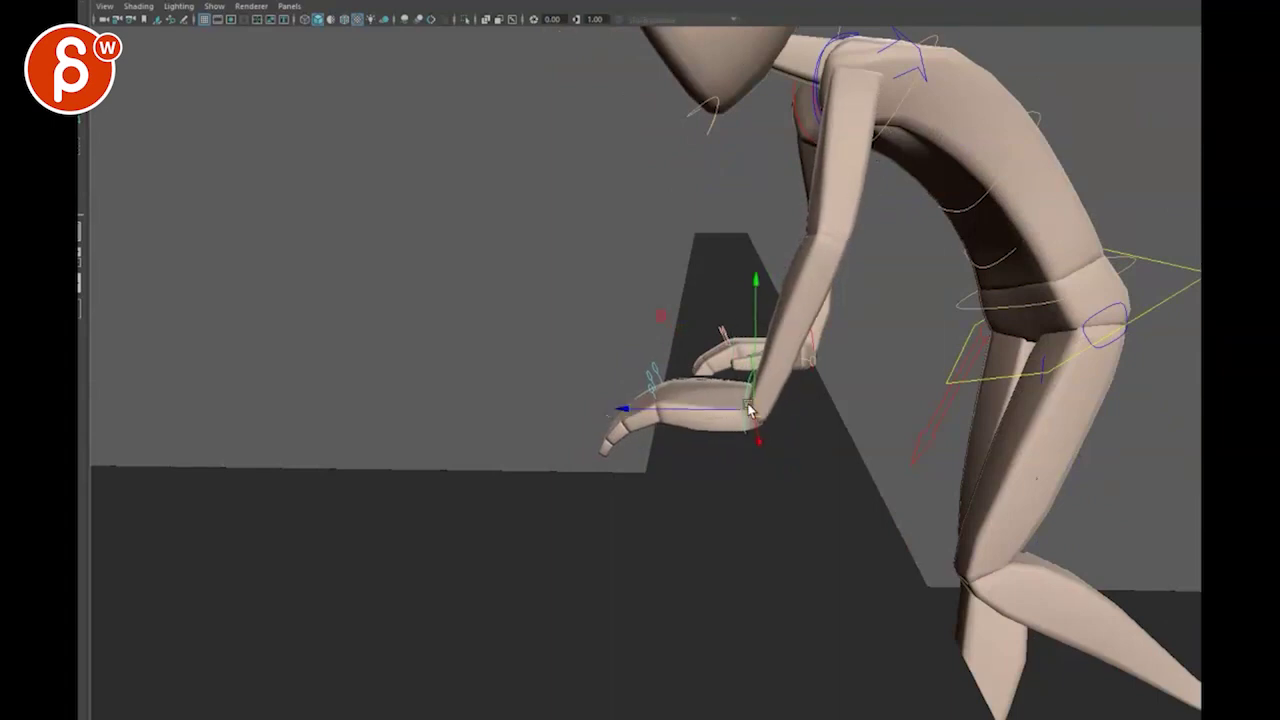
left_click_drag(757, 407, 763, 402)
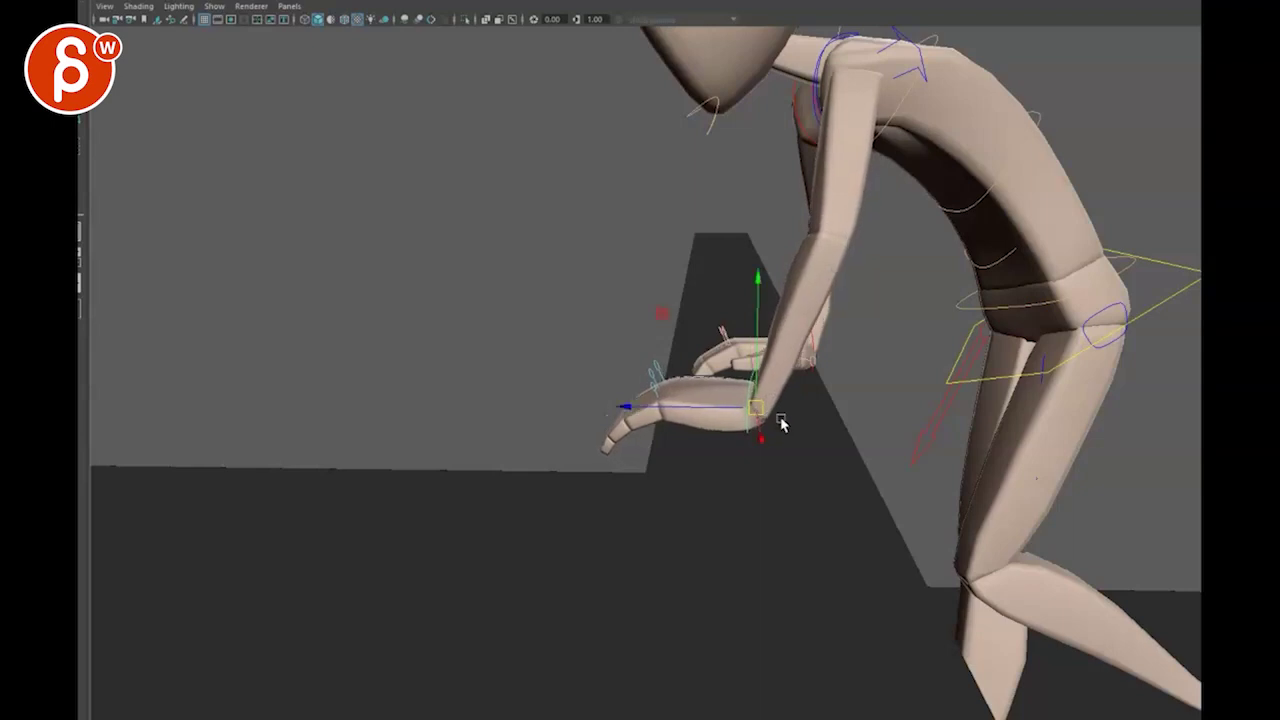
key("comma")
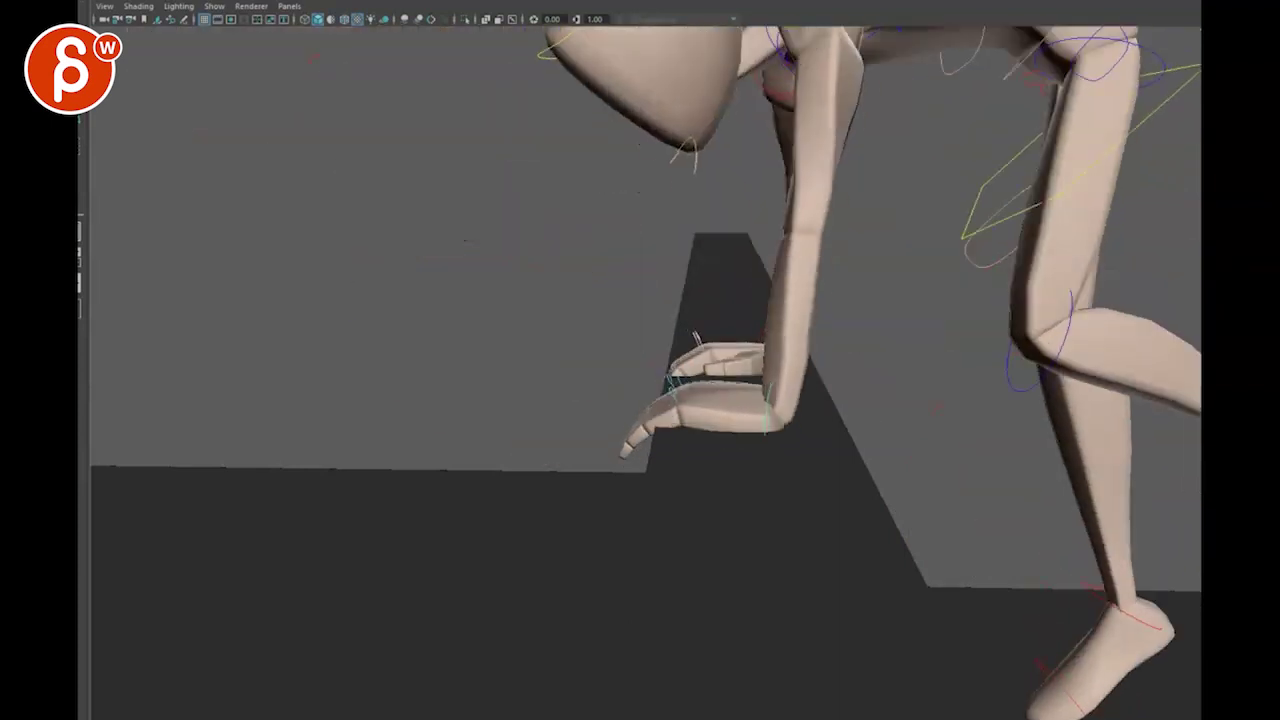
key("Escape")
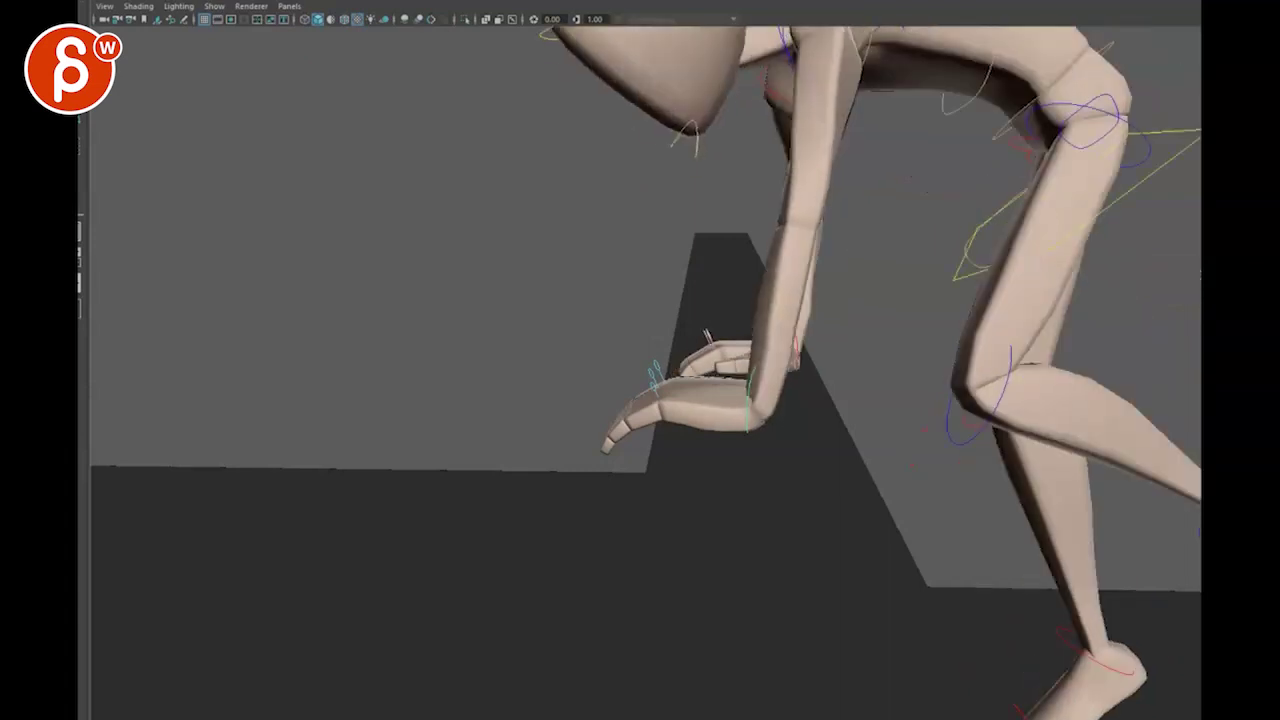
key("Escape")
key("alt+v")
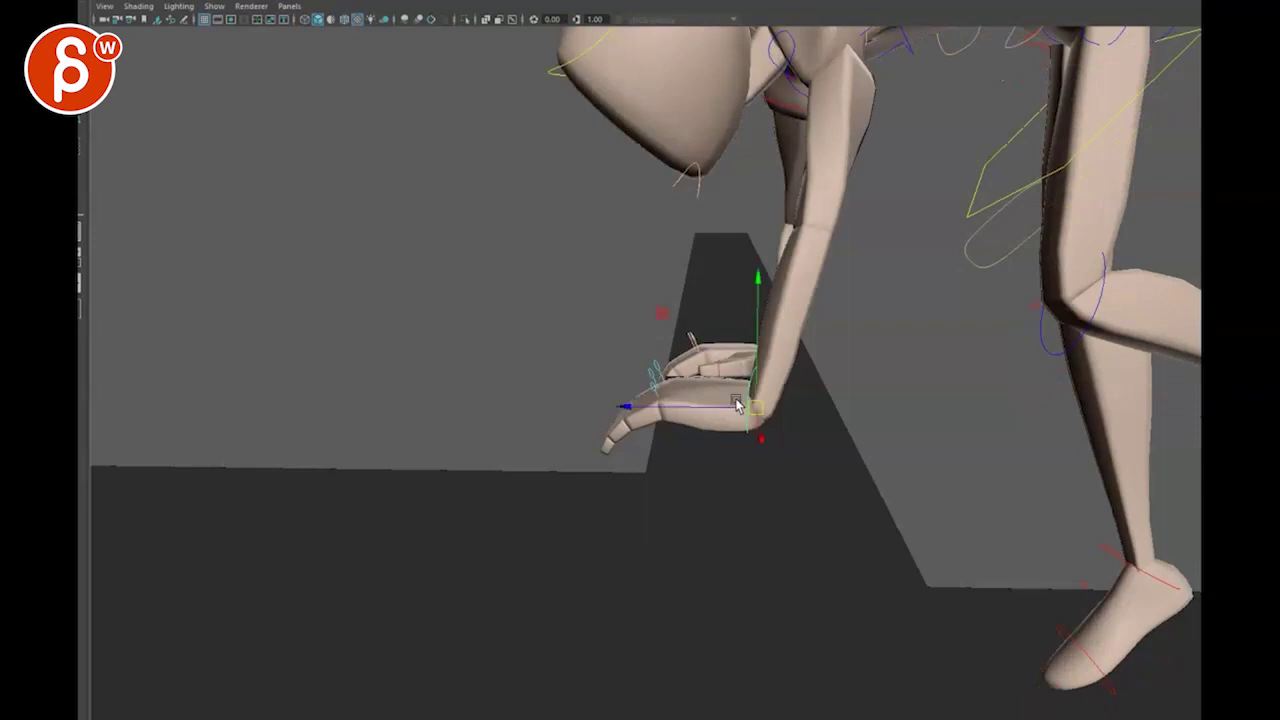
Step: Rotate the left hand control slightly so the palm lies level along the wall's top edge
right_click_drag(751, 405, 757, 560, "alt")
left_click_drag(757, 560, 894, 531, "alt")
middle_click_drag(894, 531, 729, 574, "alt")
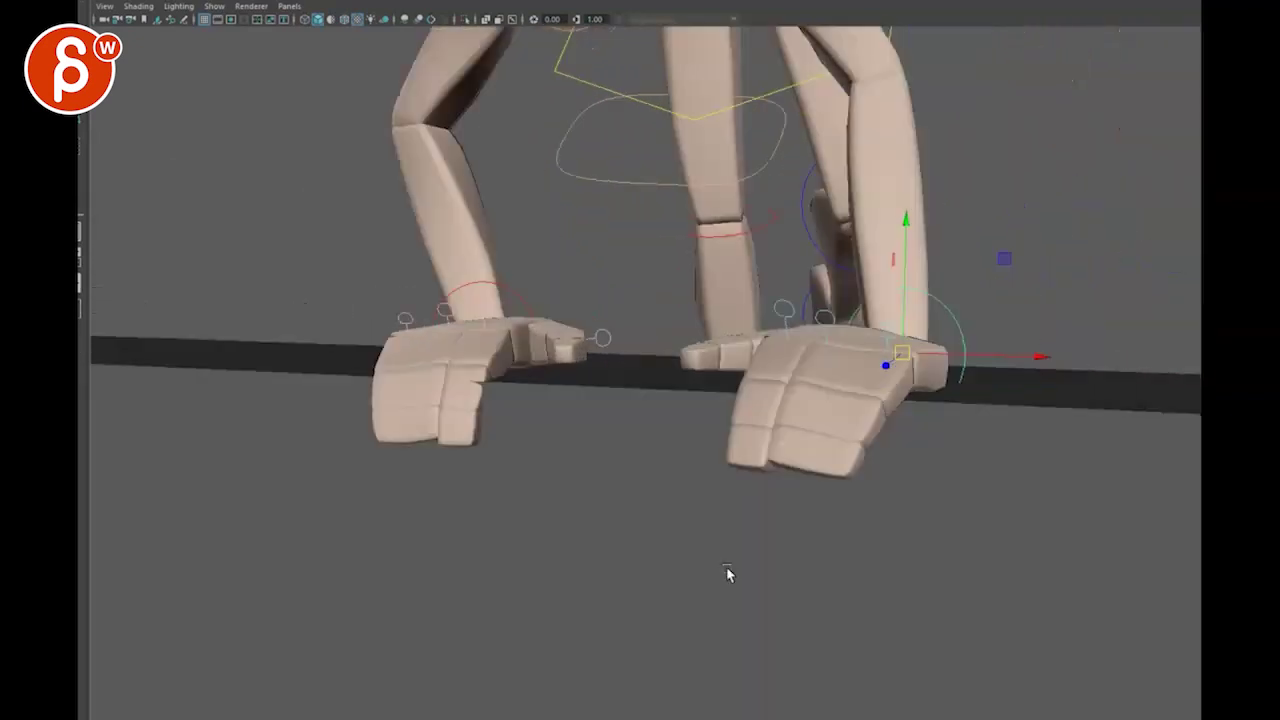
left_click_drag(729, 574, 709, 533, "alt")
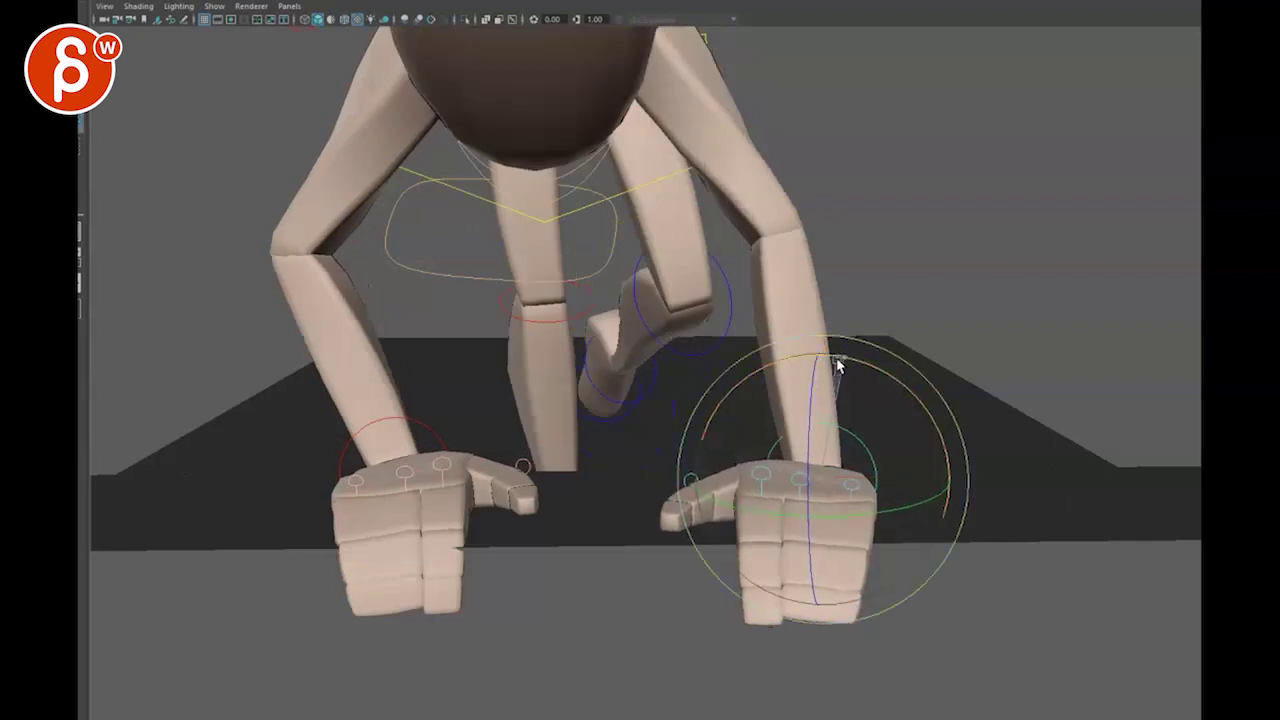
left_click_drag(838, 359, 824, 358)
key("w")
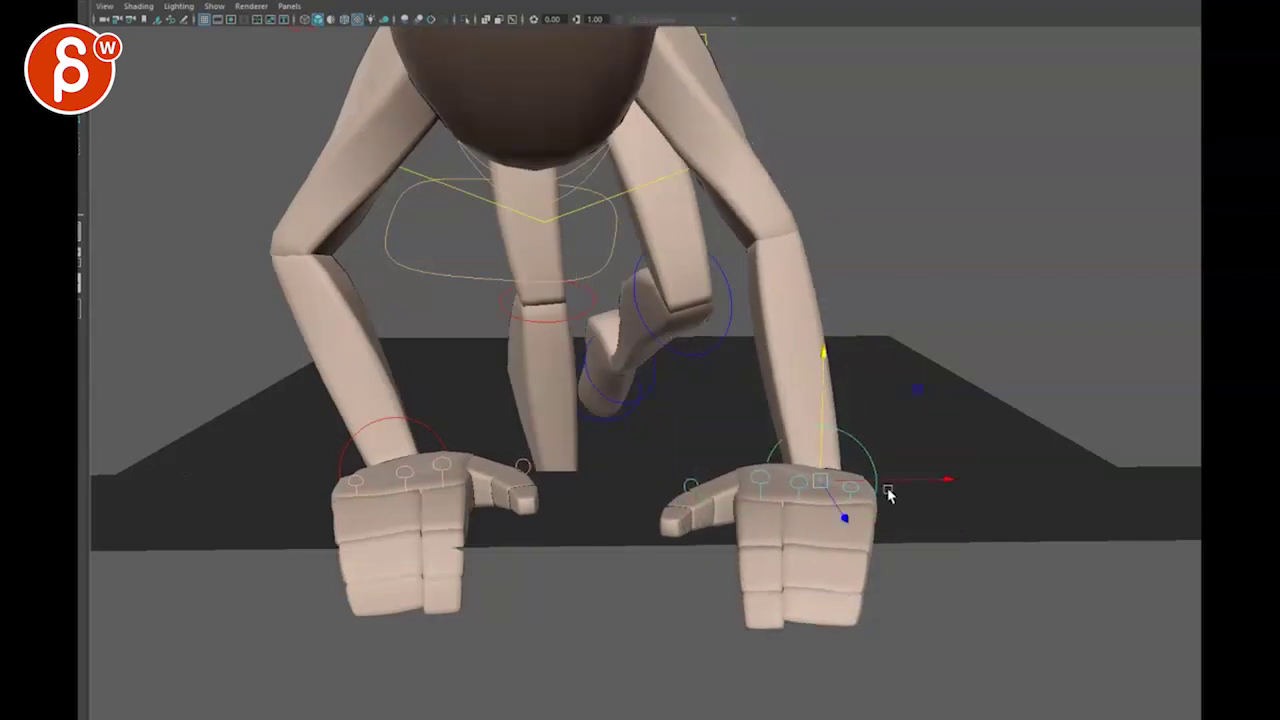
Step: Check the left hand's contact with the wall from the side across the surrounding frames
left_click_drag(888, 490, 767, 480, "alt")
left_click_drag(655, 630, 668, 605, "alt")
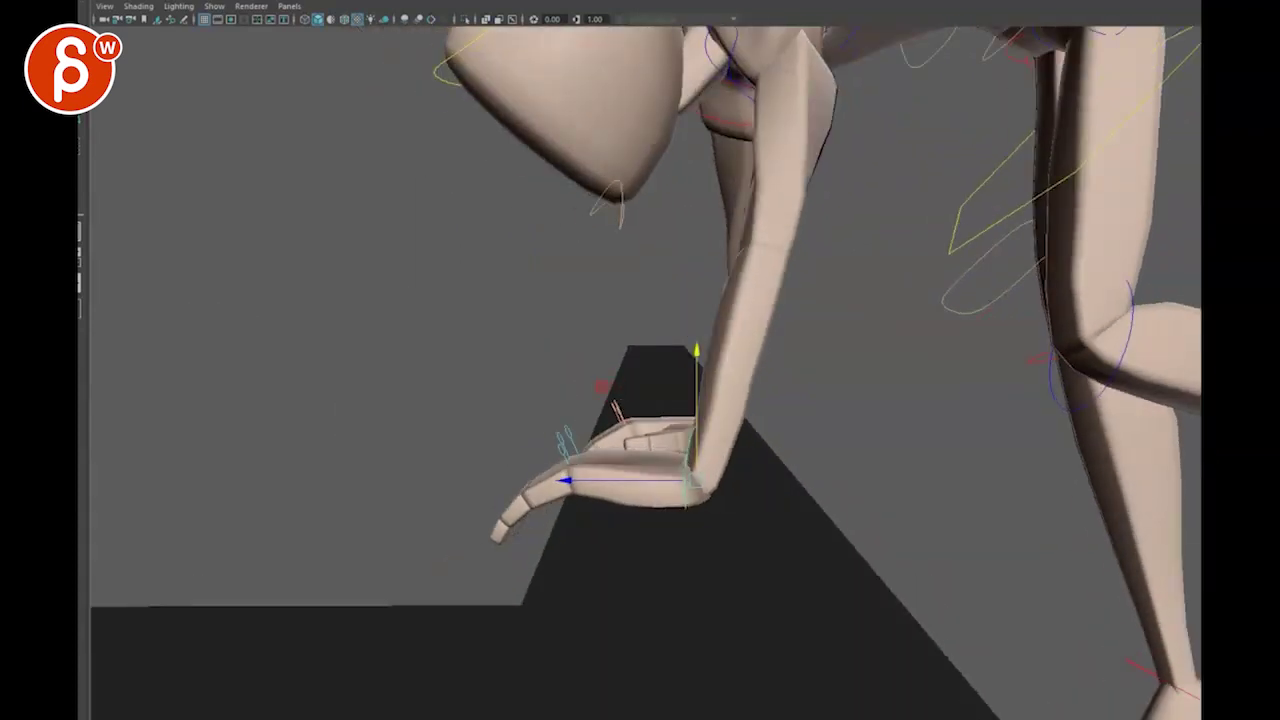
key("alt+comma")
key("alt+period")
key("alt+period")
key("alt+period")
key("alt+comma")
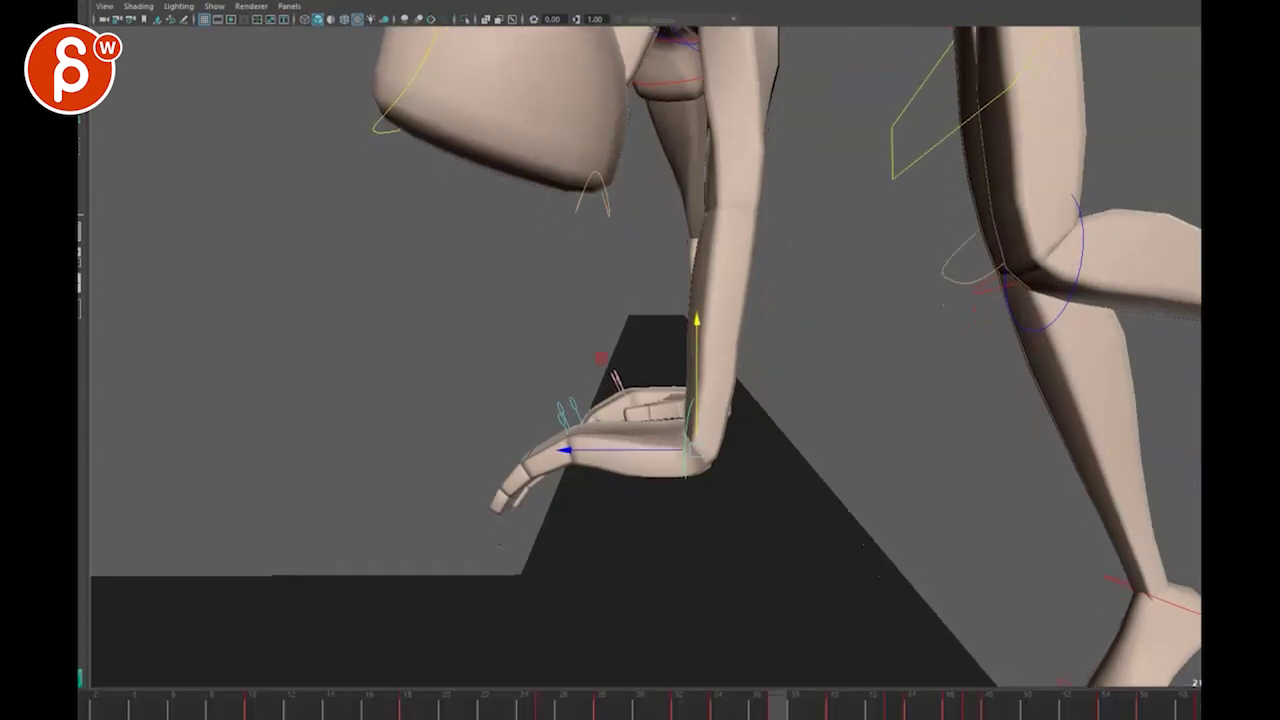
Step: Copy the left hand's planted pose along the timeline from frame 37 to frame 40
mouse_move(768, 700)
left_mouse_down()
mouse_move(709, 697)
mouse_move(773, 705)
left_mouse_up()
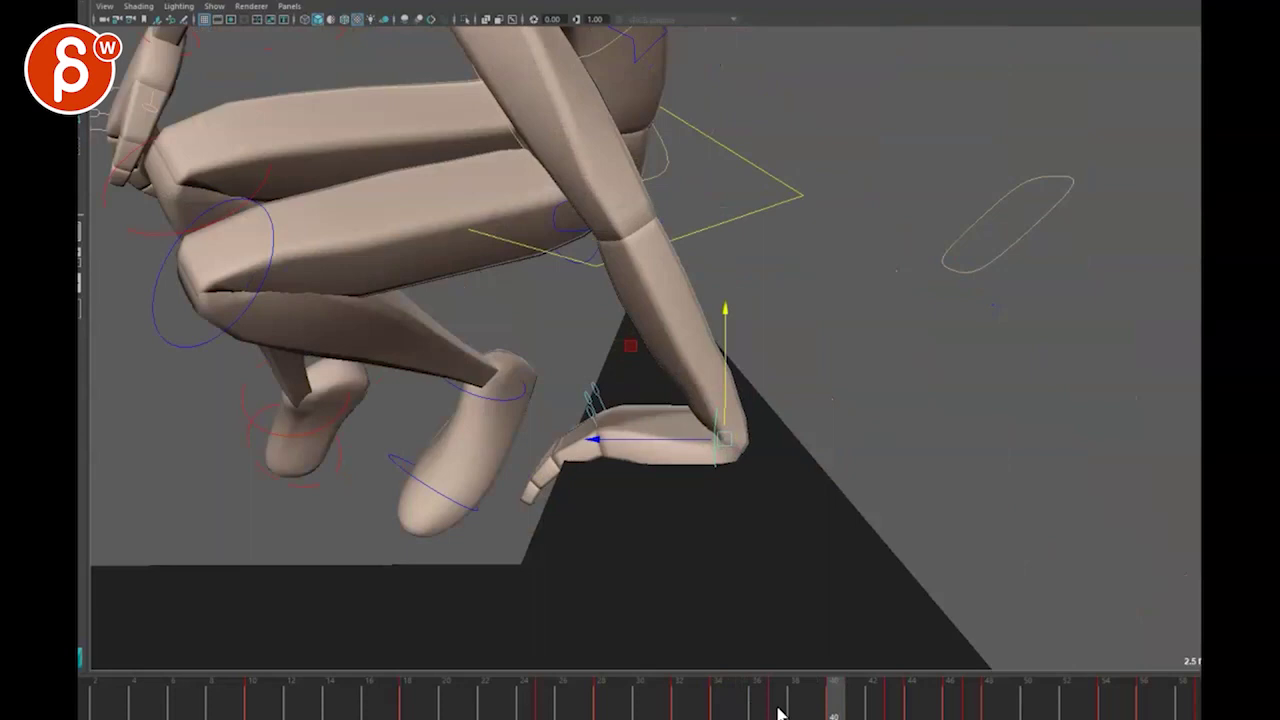
left_click(777, 707)
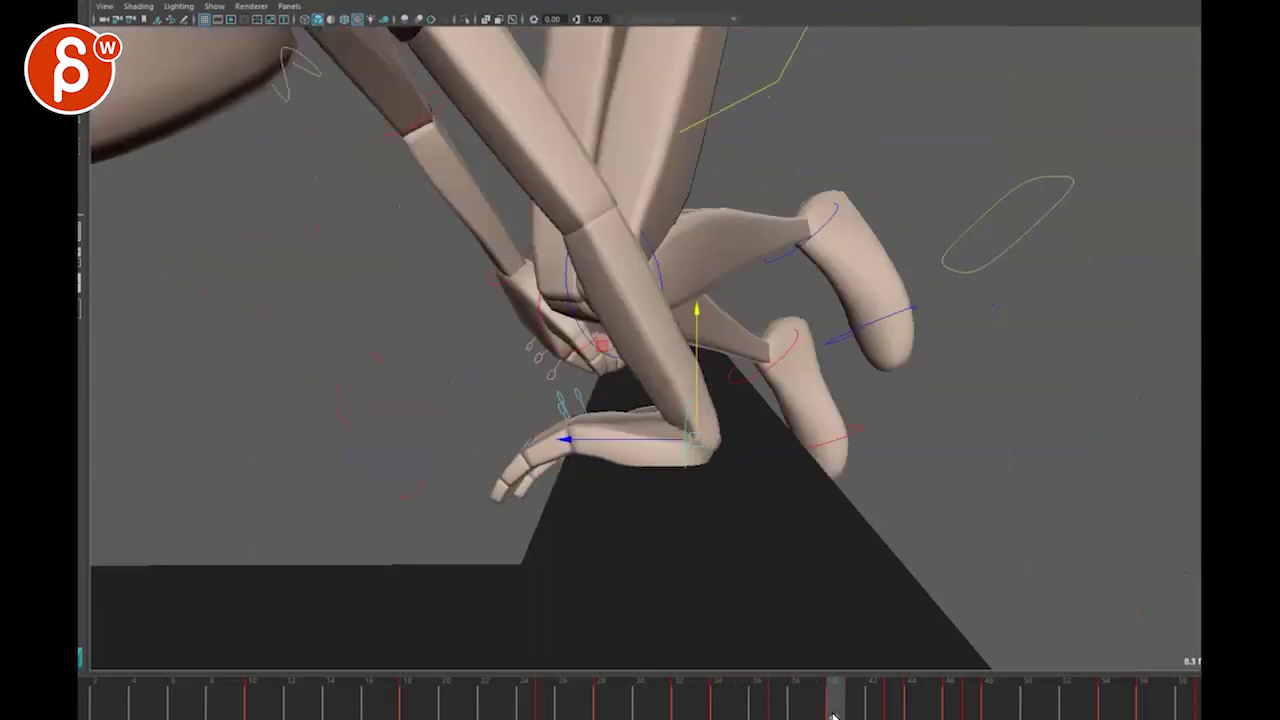
key("comma")
key("alt+period")
key("alt+period")
key("alt+period")
key("alt+period")
key("alt+period")
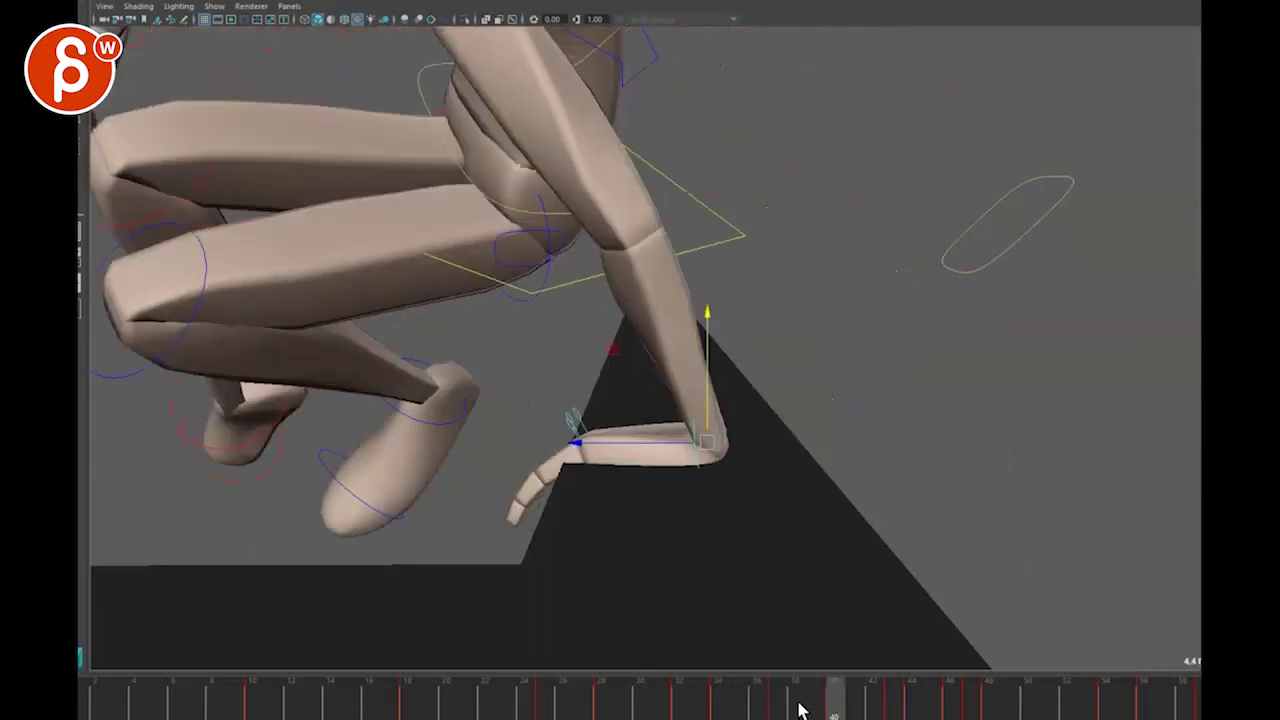
Step: Match the left hand's pose at frame 41 to the planted pose of the preceding frames
key("alt+period")
key("alt+comma")
key("alt+comma")
key("alt+comma")
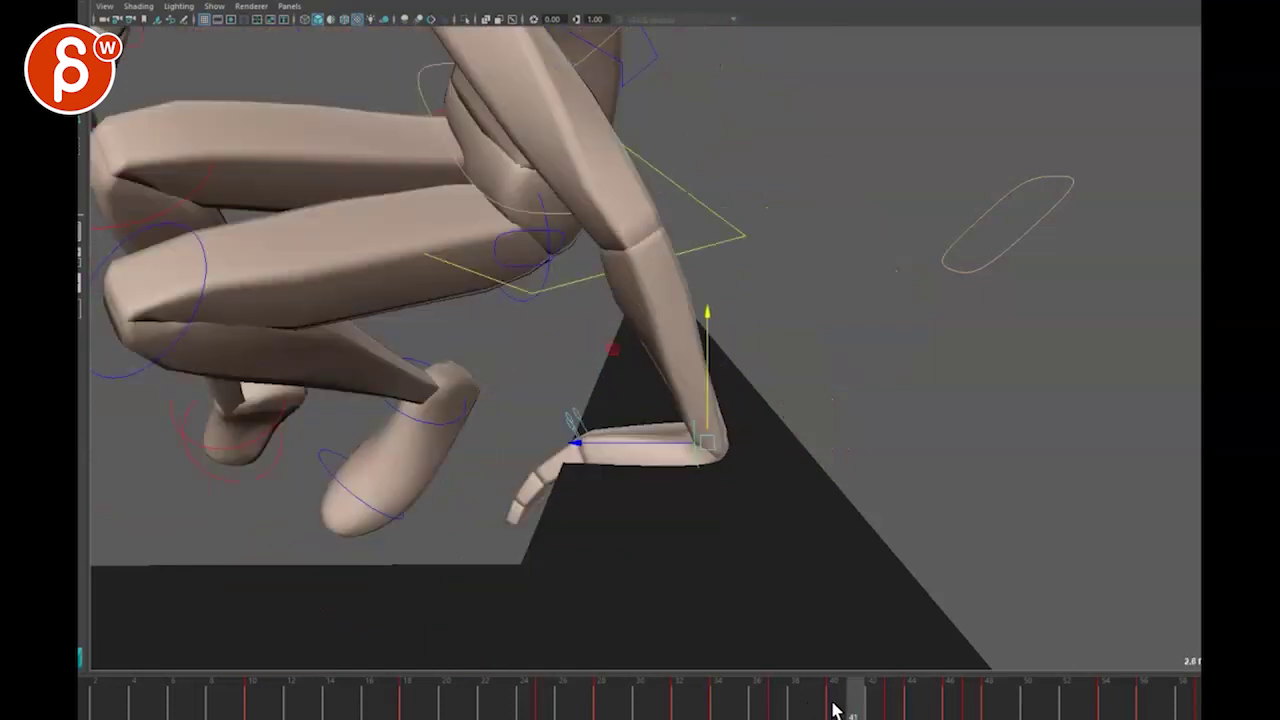
key("alt+comma")
key("alt+comma")
key("alt+comma")
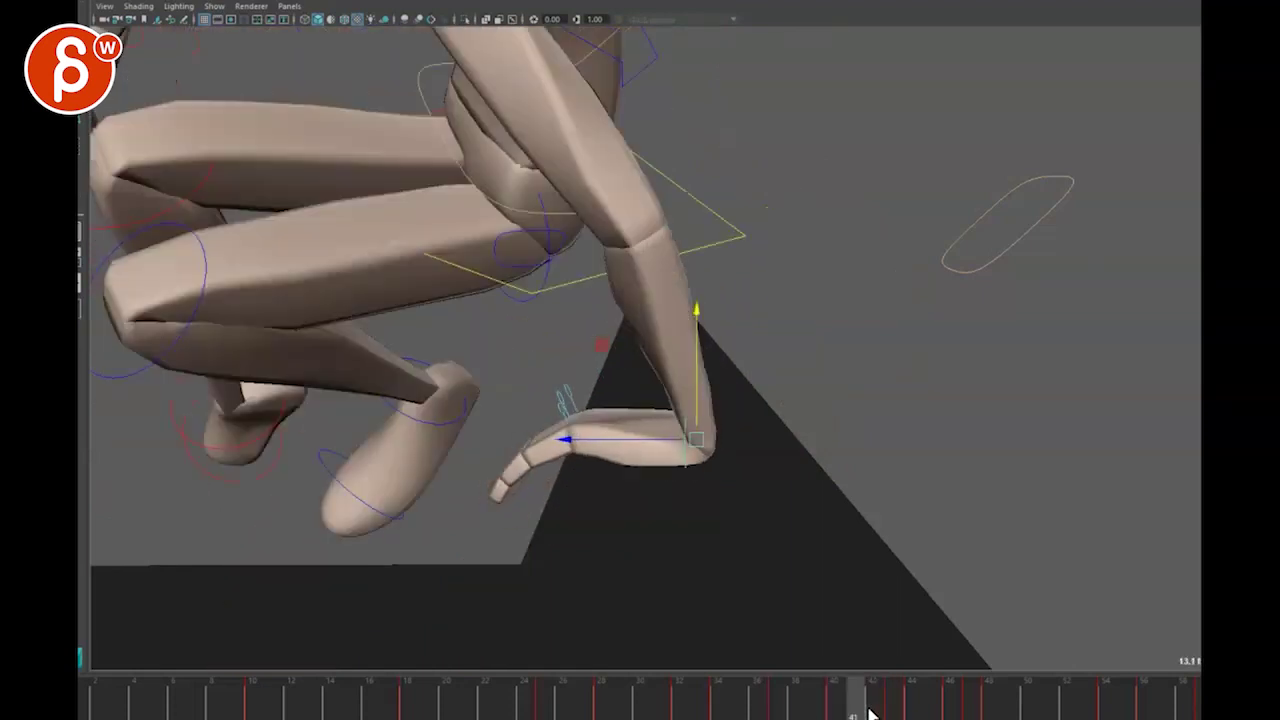
Step: Examine the left hand's contact and release between frames 41 and 45 from the wall's long side
key("alt+period")
key("alt+period")
key("alt+period")
mouse_move(803, 633)
left_mouse_down("alt")
mouse_move(683, 641)
mouse_move(670, 616)
left_mouse_up("alt")
key("alt+period")
key("alt+period")
key("alt+comma")
key("alt+comma")
key("alt+comma")
key("alt+period")
key("alt+comma")
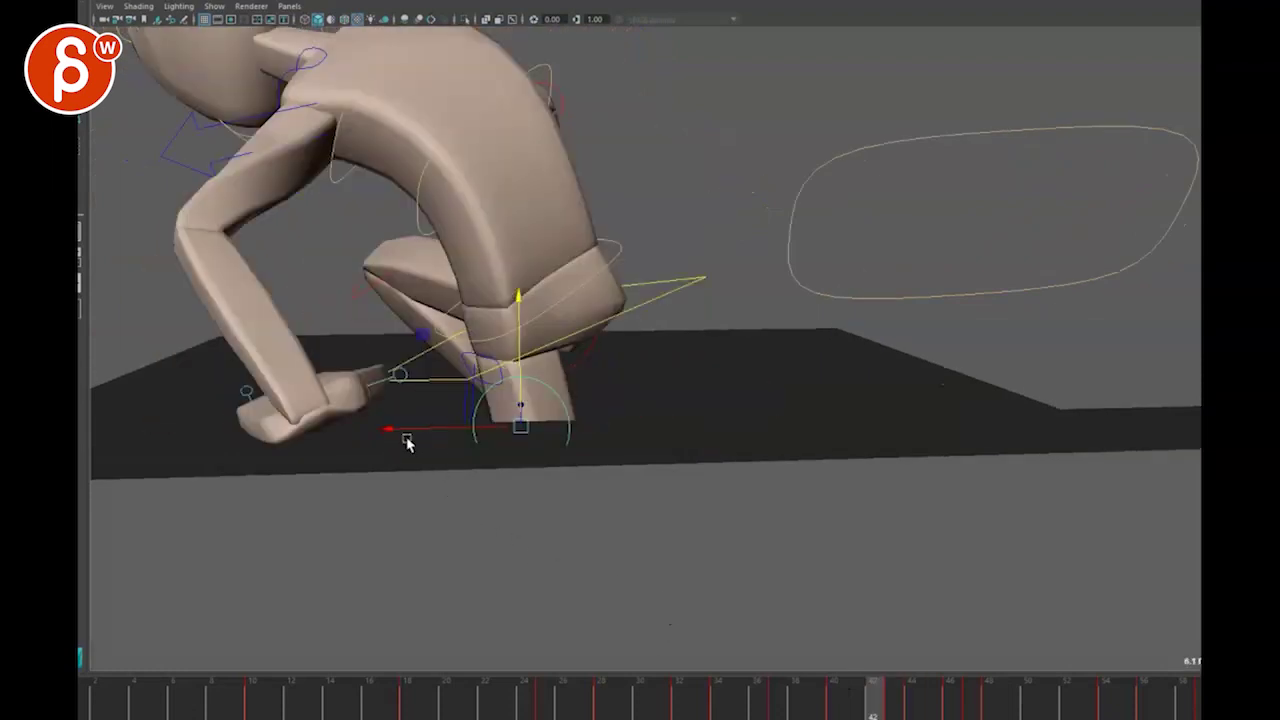
key("alt+comma")
key("alt+period")
key("alt+comma")
key("alt+period")
key("alt+period")
key("alt+period")
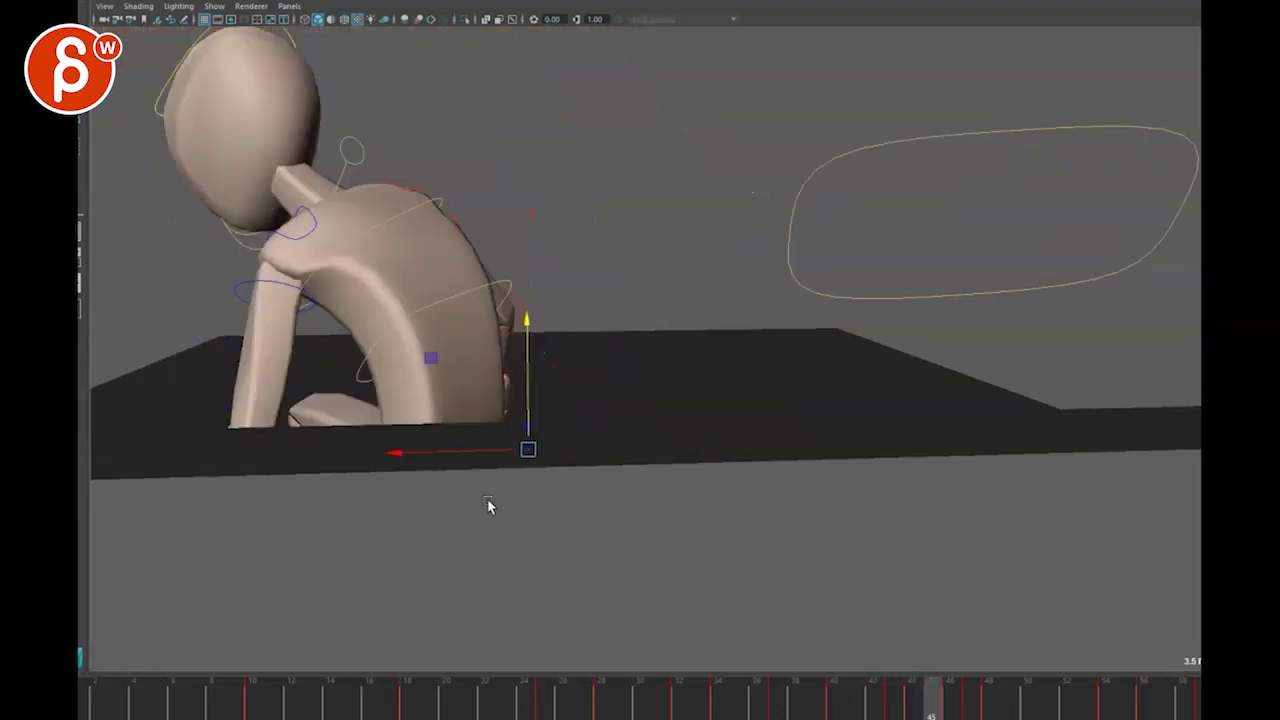
Step: Hold the left hand's planted pose through frame 43 and check the hold back to frame 36
key("alt+comma")
key("alt+comma")
key("alt+comma")
key("alt+period")
key("alt+period")
key("alt+comma")
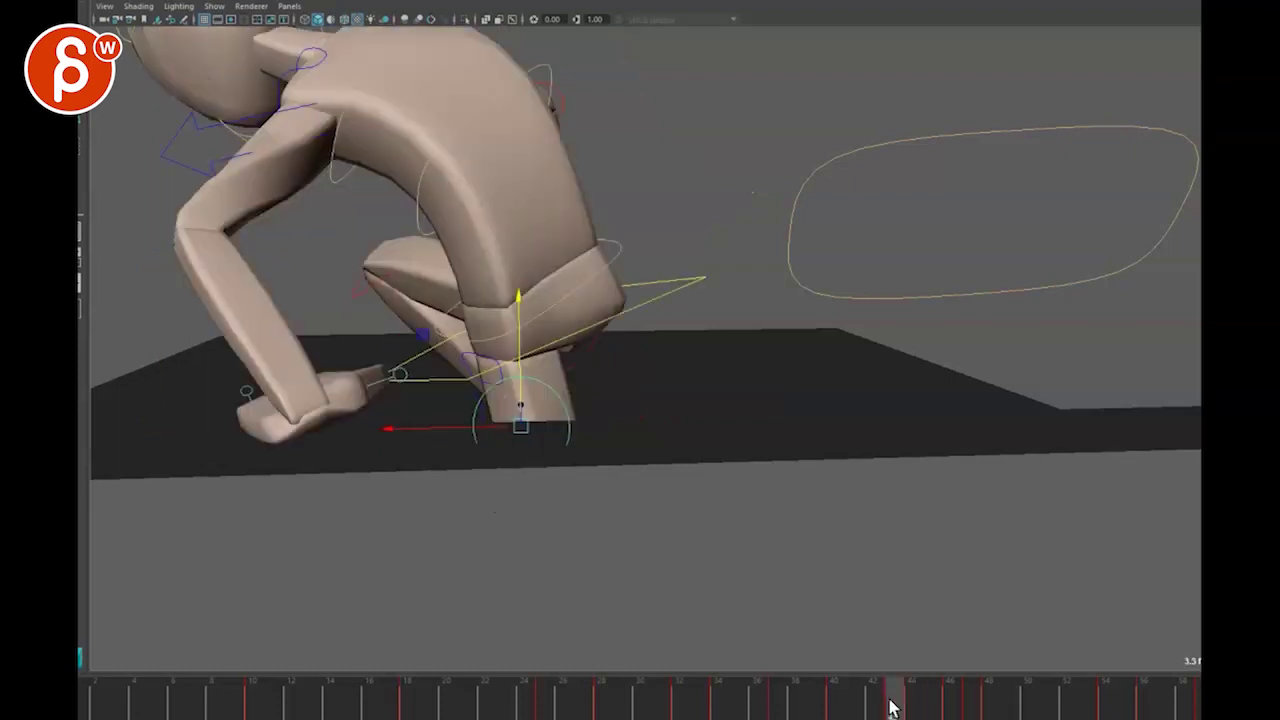
key("alt+comma")
key("alt+comma")
key("alt+comma")
key("alt+comma")
key("alt+comma")
key("alt+comma")
key("alt+comma")
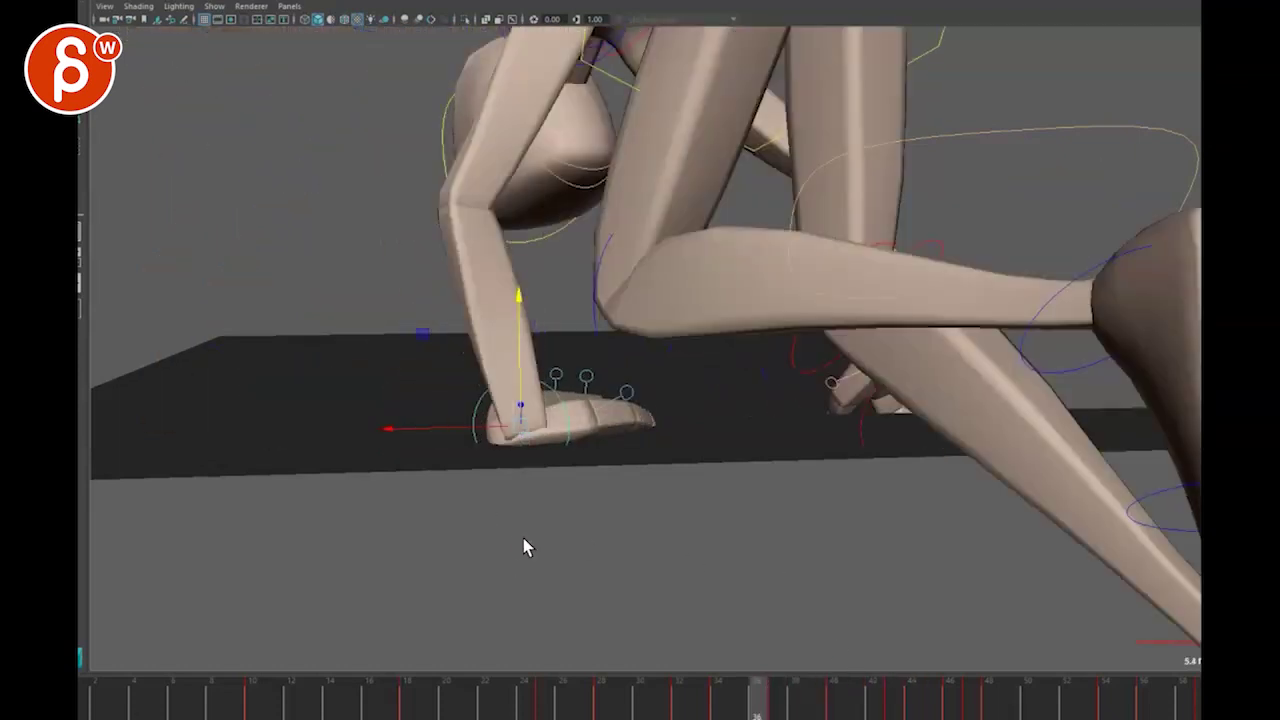
Step: Rotate the left shoulder at frame 38 above the planted left hand
mouse_move(525, 540)
left_mouse_down("alt")
mouse_move(814, 557)
mouse_move(697, 517)
mouse_move(563, 537)
left_mouse_up("alt")
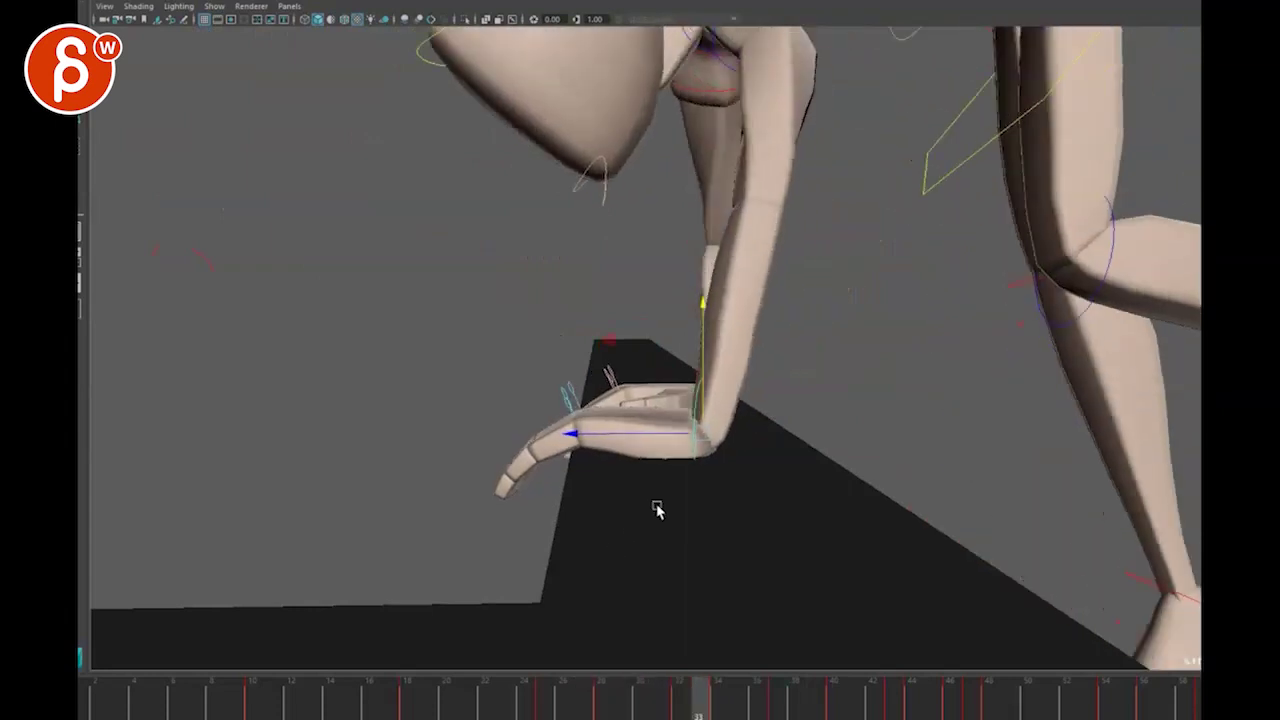
mouse_move(689, 557)
left_mouse_down("alt")
mouse_move(663, 551)
mouse_move(812, 603)
mouse_move(735, 460)
mouse_move(731, 546)
mouse_move(648, 545)
mouse_move(600, 515)
mouse_move(680, 474)
mouse_move(737, 480)
mouse_move(722, 479)
mouse_move(717, 546)
mouse_move(618, 332)
mouse_move(677, 380)
mouse_move(660, 507)
mouse_move(734, 457)
mouse_move(663, 443)
mouse_move(656, 453)
left_mouse_up("alt")
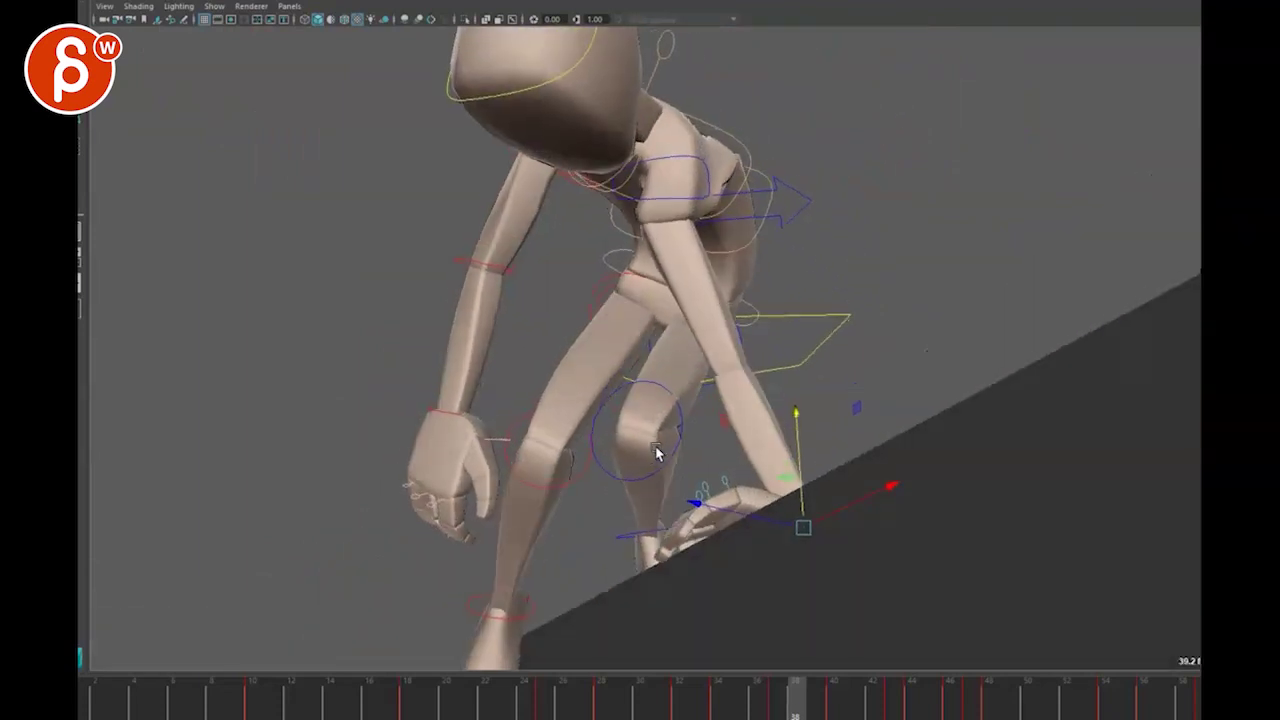
left_click(674, 202)
left_click_drag(703, 257, 563, 333)
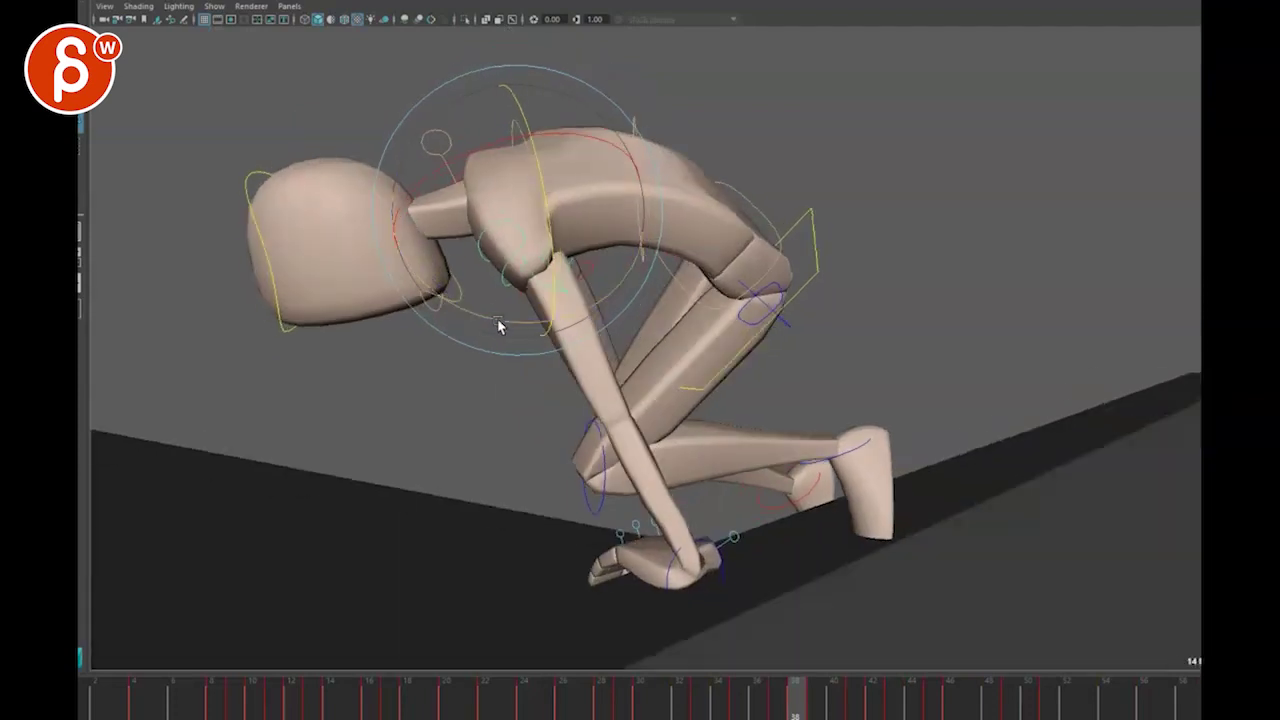
left_click(600, 509)
left_click_drag(600, 509, 706, 460, "alt")
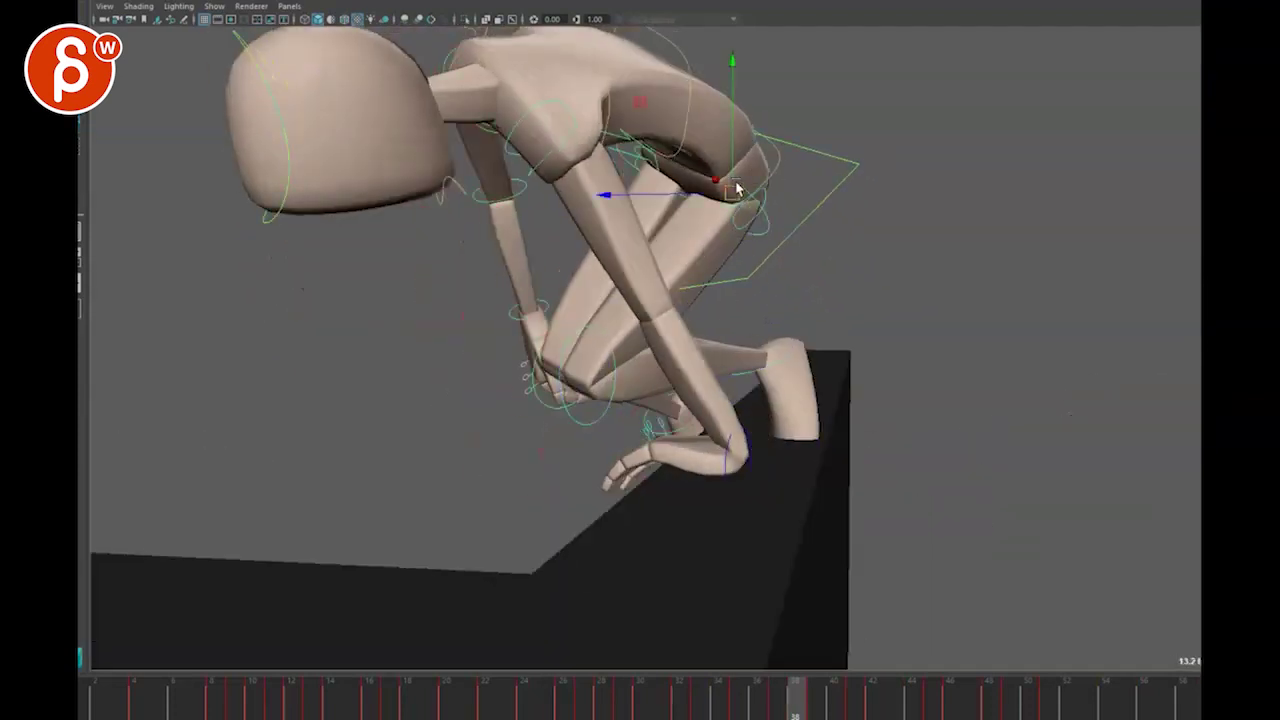
Step: Try to shift the character's hips at frame 38 relative to the planted left hand, and undo the move
left_click_drag(736, 188, 752, 206)
key("ctrl+z")
left_click(670, 481)
left_click_drag(670, 481, 788, 463, "alt")
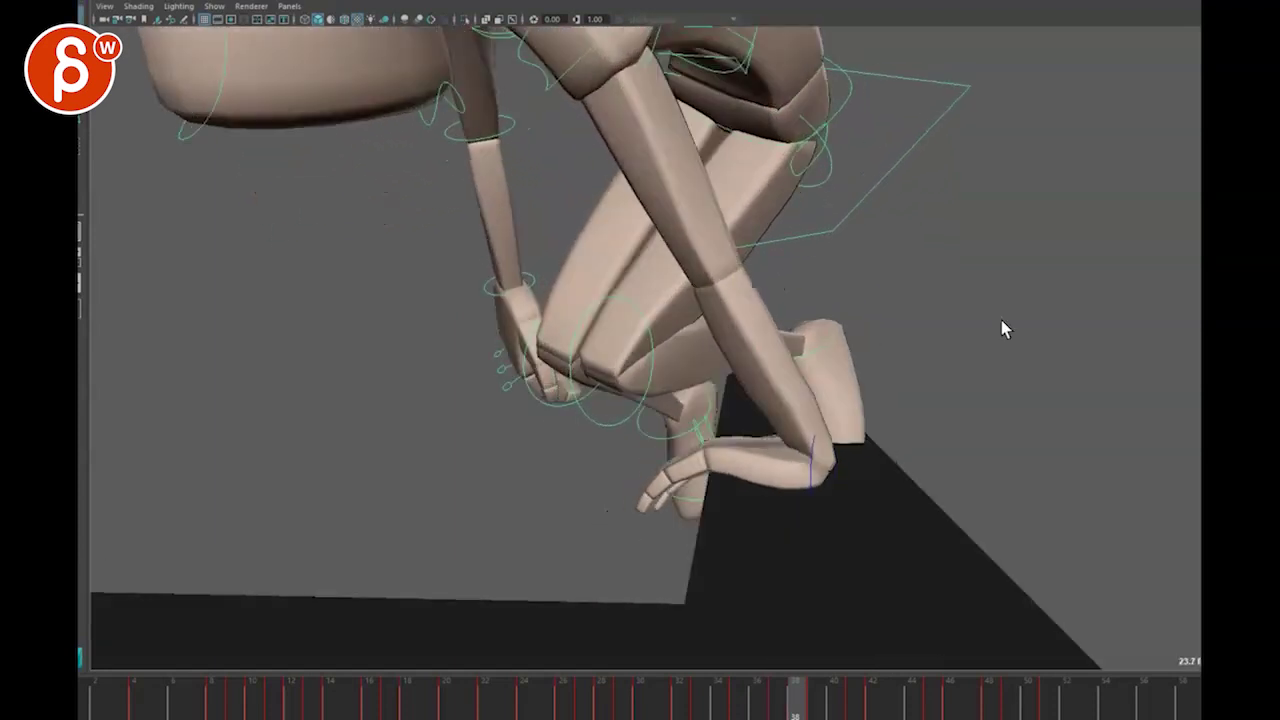
Step: Angle the left hand's fingers at frame 38 to drape over the wall's edge
left_click_drag(681, 442, 722, 467, "alt")
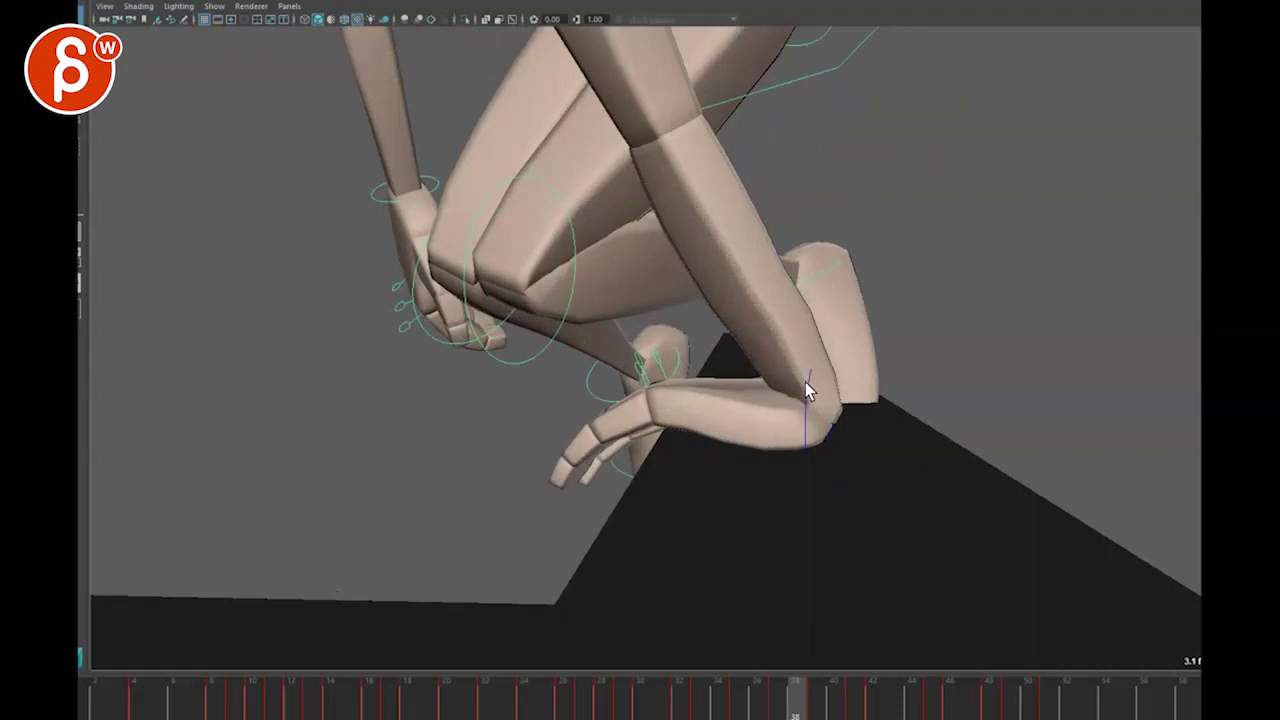
left_click_drag(808, 390, 760, 366, "alt")
left_click_drag(757, 257, 712, 479)
left_click(675, 387)
left_click_drag(586, 354, 580, 399)
left_click_drag(655, 440, 768, 430, "alt")
left_click(729, 357)
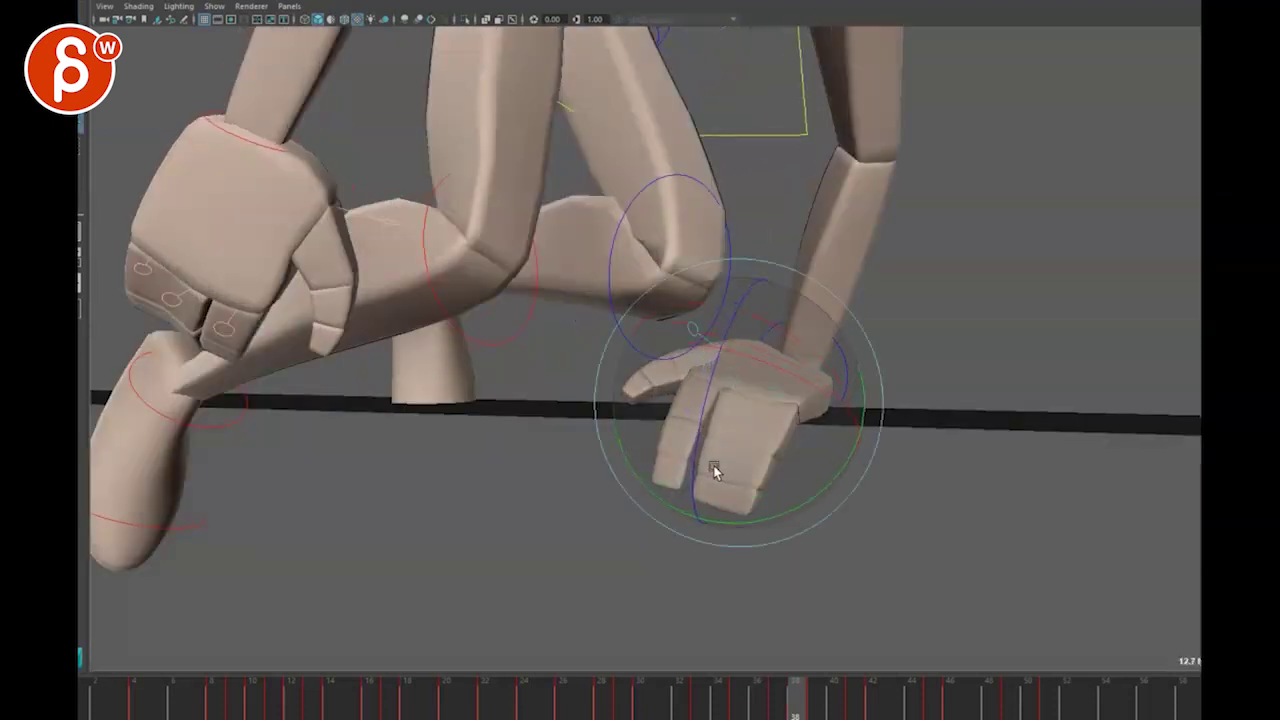
key("q")
left_click(694, 371)
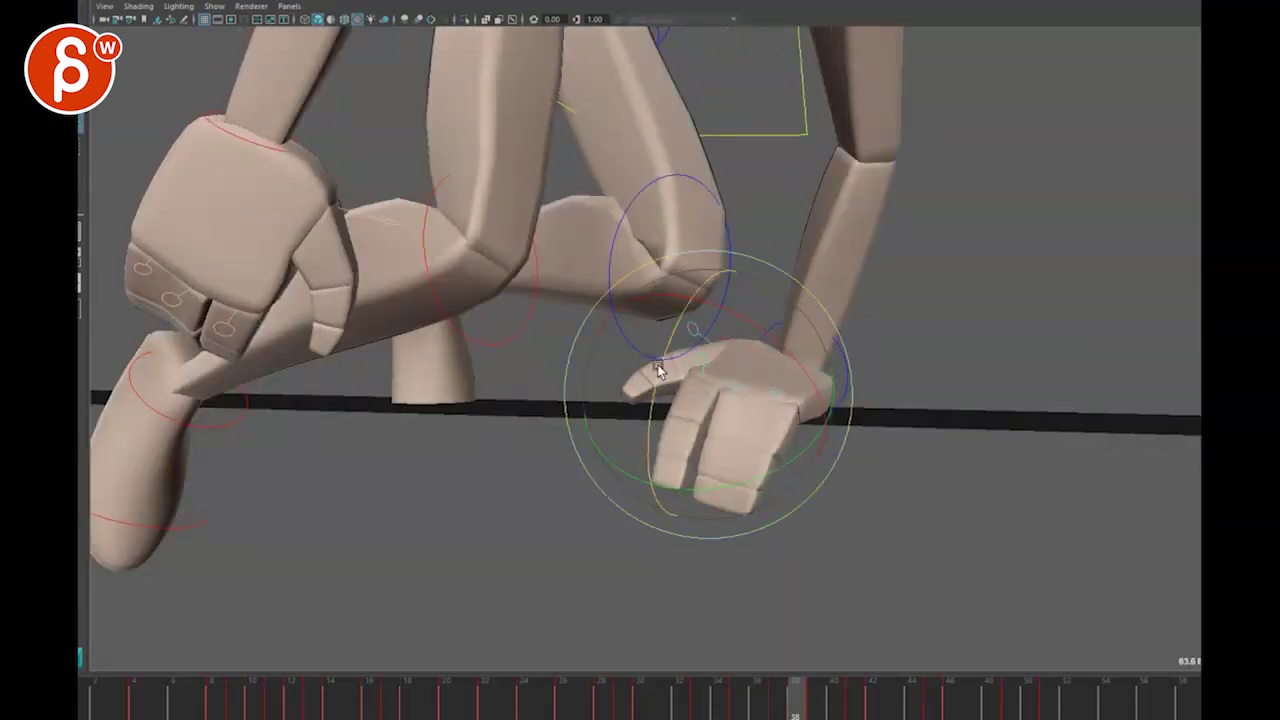
Step: Reposition and bend the left hand's finger control at frame 38 to follow the wall's edge more closely
left_click_drag(606, 466, 782, 486, "alt")
key("w")
left_click_drag(678, 376, 684, 386)
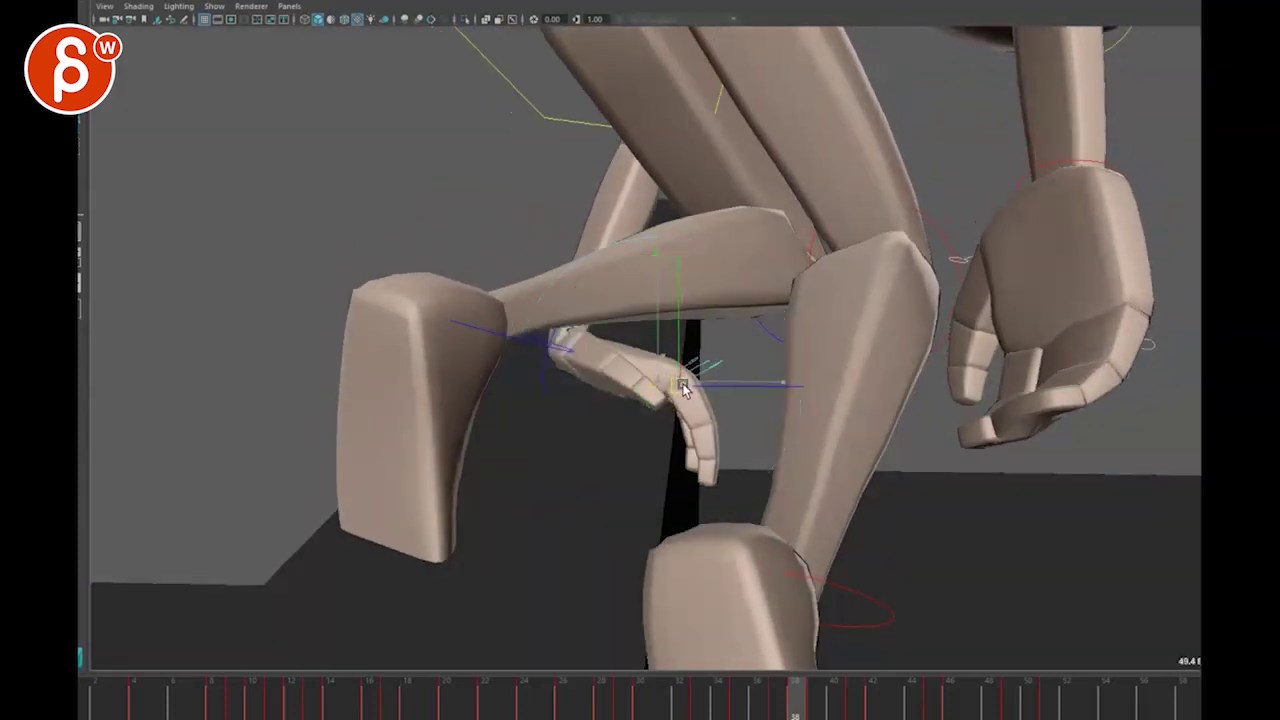
key("e")
left_click_drag(749, 291, 775, 313)
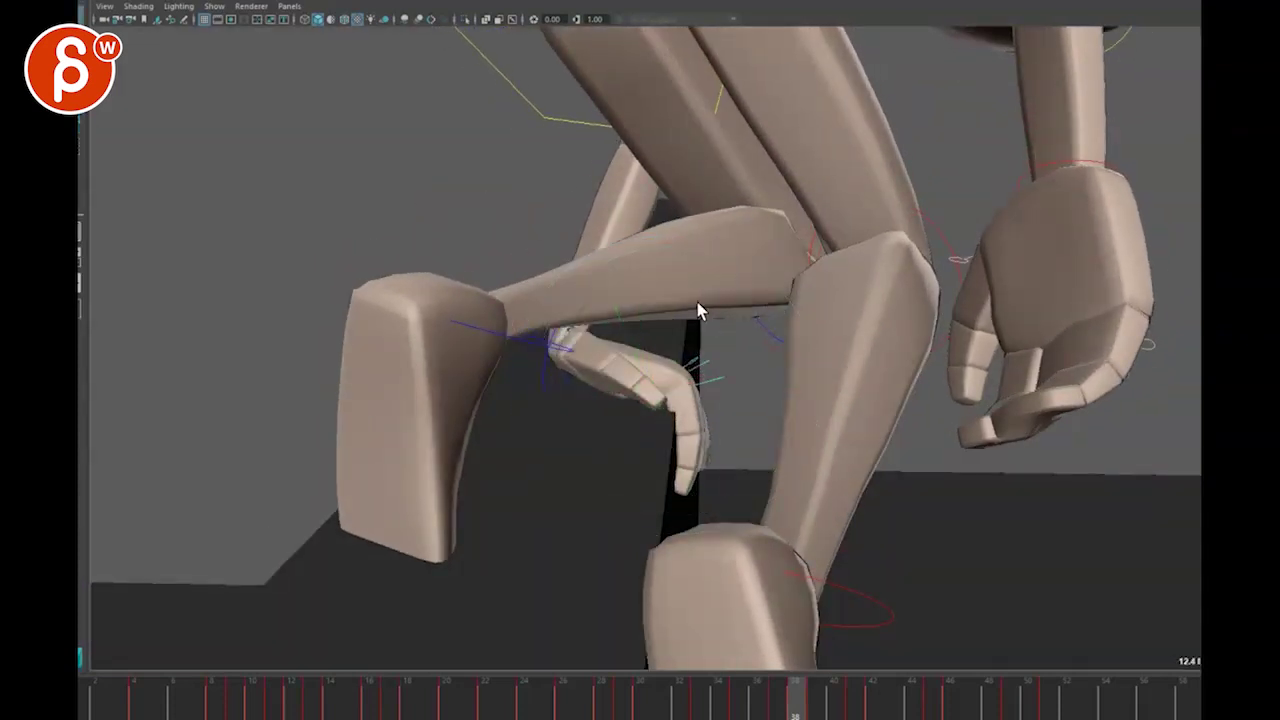
left_click_drag(680, 397, 688, 390)
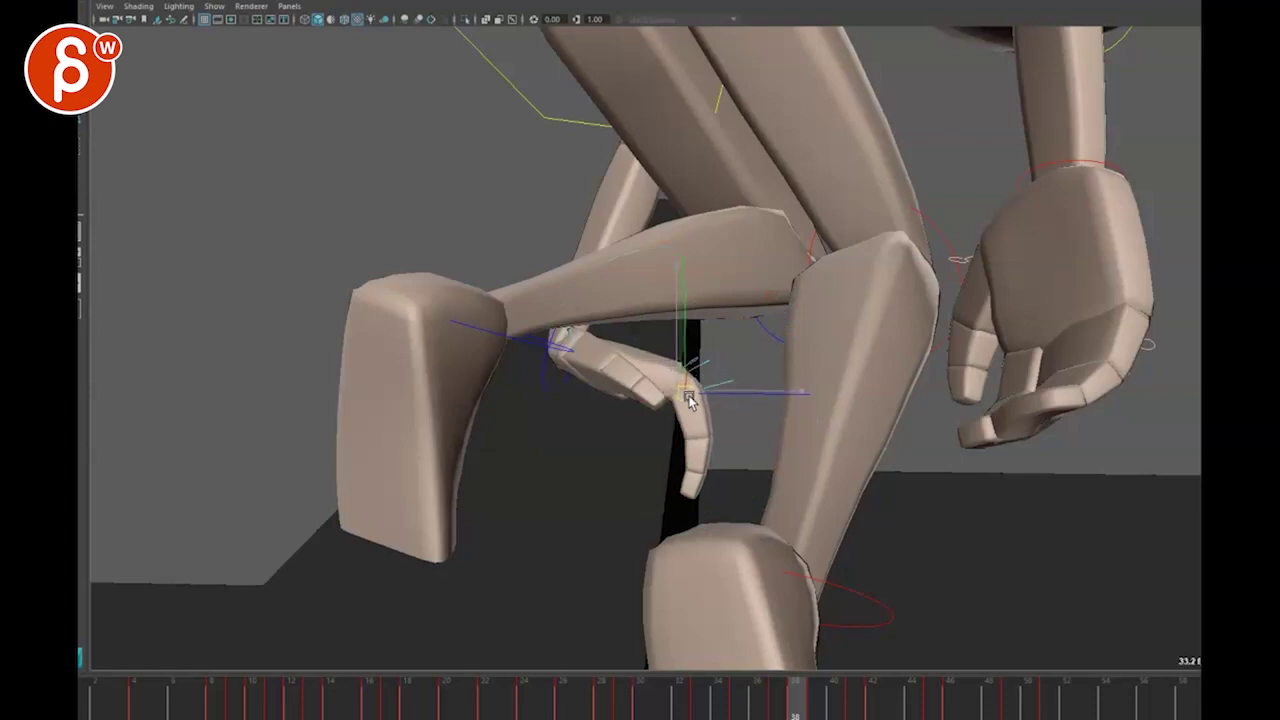
Step: Examine both hands' contact with the wall between frames 33 and 38, stepping back and forth from the front
left_click_drag(783, 451, 611, 477, "alt")
right_click_drag(611, 477, 610, 401, "alt")
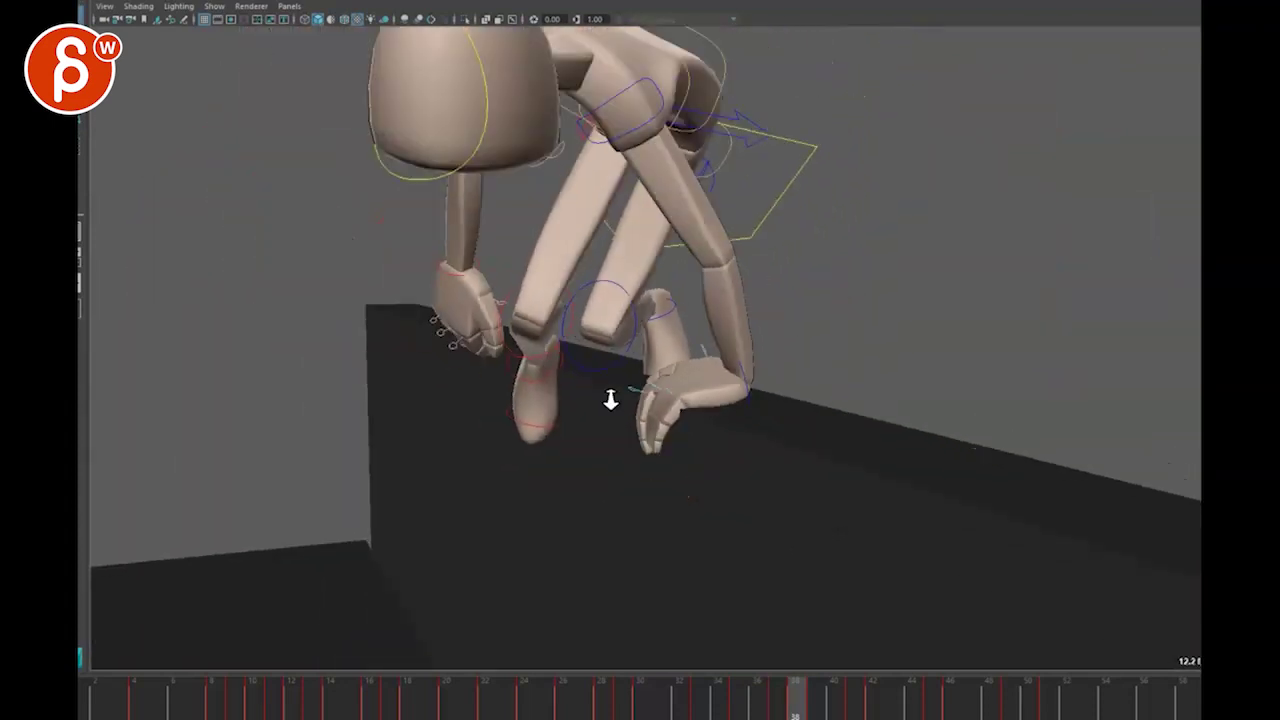
left_click_drag(610, 401, 858, 498, "alt")
key("alt+period")
key("alt+period")
key("alt+period")
key("alt+comma")
key("alt+comma")
key("alt+comma")
key("alt+comma")
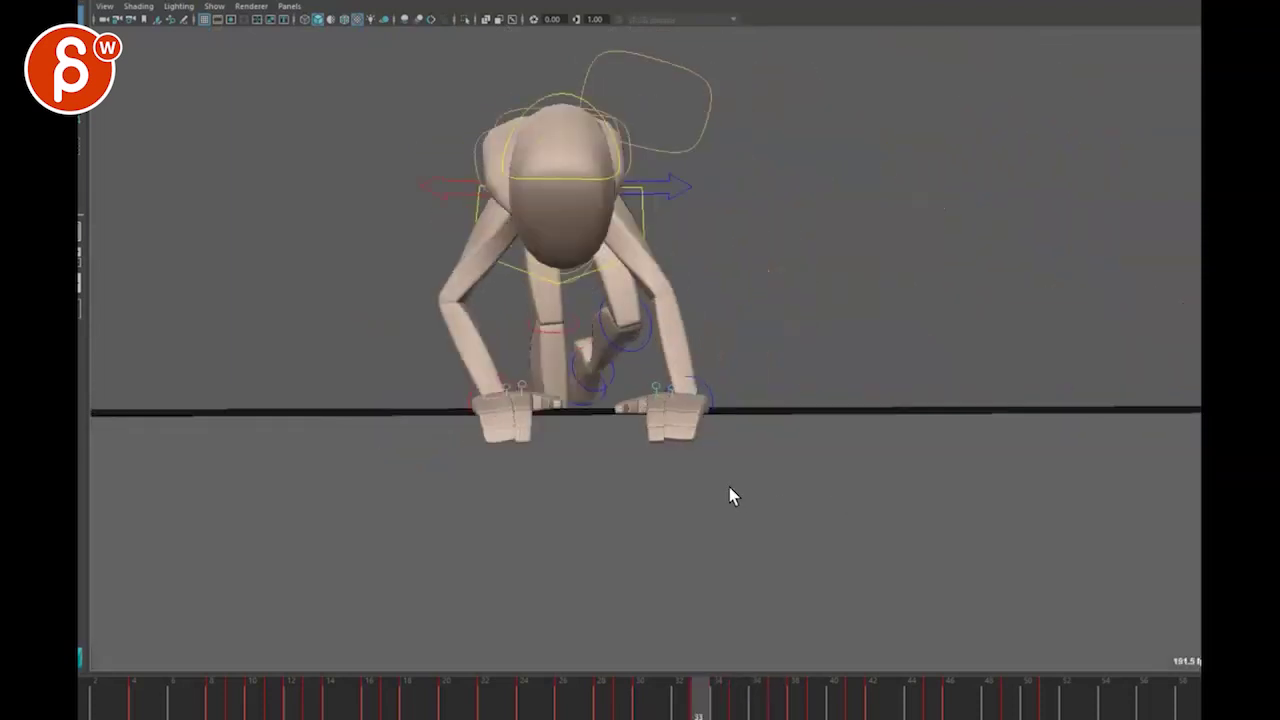
key("alt+period")
key("alt+period")
mouse_move(712, 476)
left_mouse_down()
mouse_move(680, 449)
mouse_move(523, 474)
mouse_move(574, 463)
mouse_move(605, 474)
left_mouse_up()
key("alt+comma")
key("alt+comma")
key("alt+comma")
key("alt+comma")
key("alt+period")
key("alt+period")
key("alt+period")
key("alt+period")
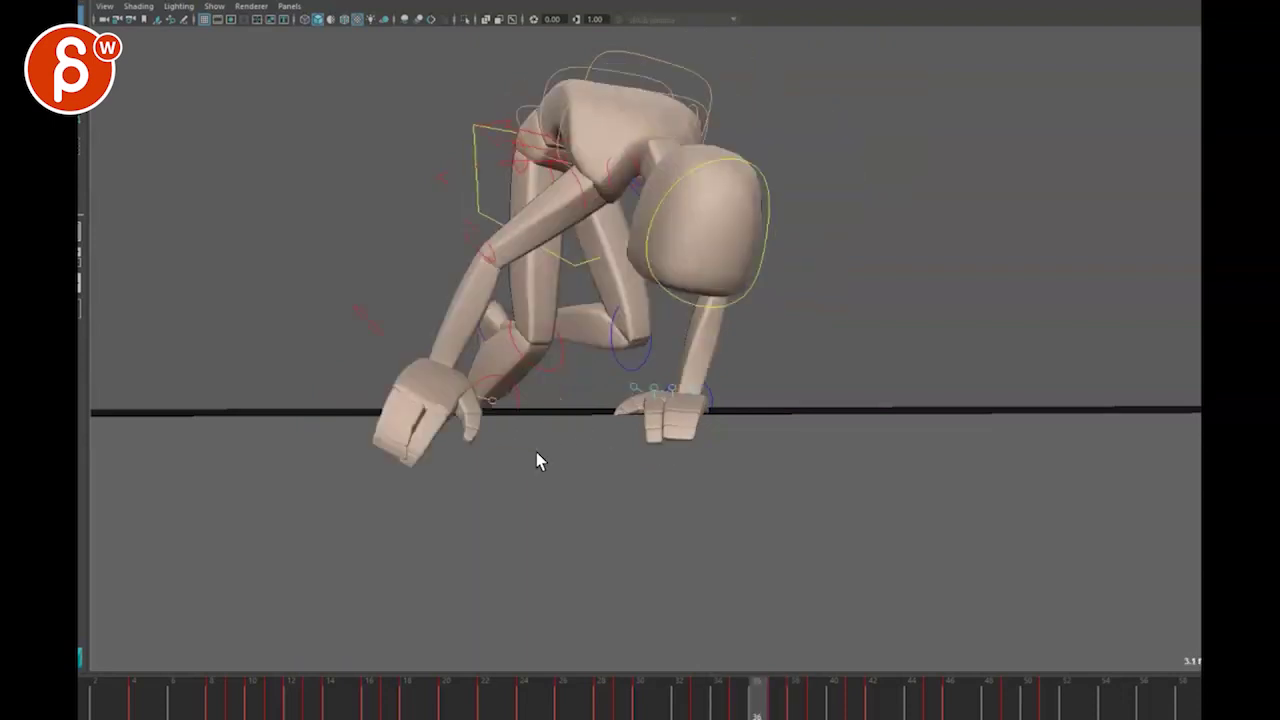
Step: Examine the right hand's reach onto the wall at frame 25 from the front and the side
mouse_move(530, 523)
left_mouse_down()
mouse_move(449, 443)
mouse_move(371, 449)
mouse_move(377, 529)
mouse_move(409, 523)
mouse_move(415, 555)
mouse_move(428, 508)
mouse_move(551, 523)
mouse_move(497, 480)
left_mouse_up()
mouse_move(778, 421)
left_mouse_down()
mouse_move(457, 674)
mouse_move(417, 446)
mouse_move(491, 457)
mouse_move(503, 472)
mouse_move(480, 491)
mouse_move(474, 523)
mouse_move(322, 441)
mouse_move(286, 502)
mouse_move(360, 478)
left_mouse_up()
left_click_drag(530, 508, 349, 555, "alt")
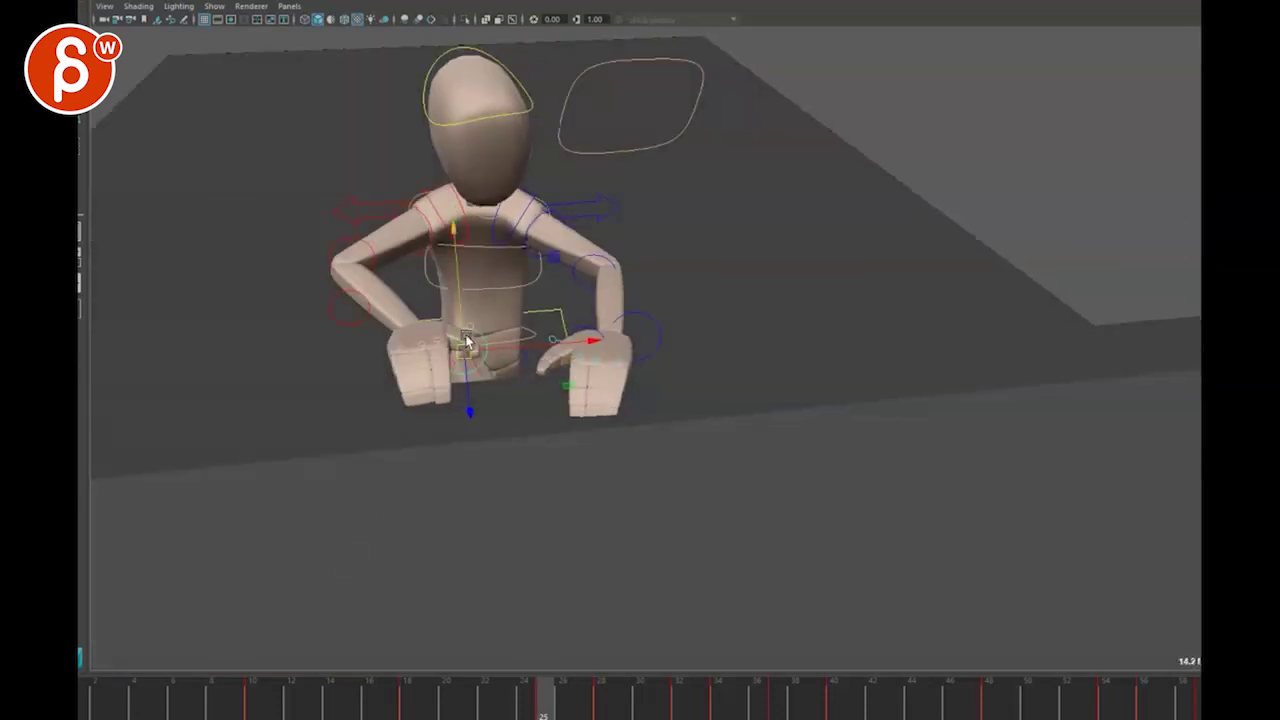
left_click_drag(466, 343, 565, 450, "alt")
key("ctrl+z")
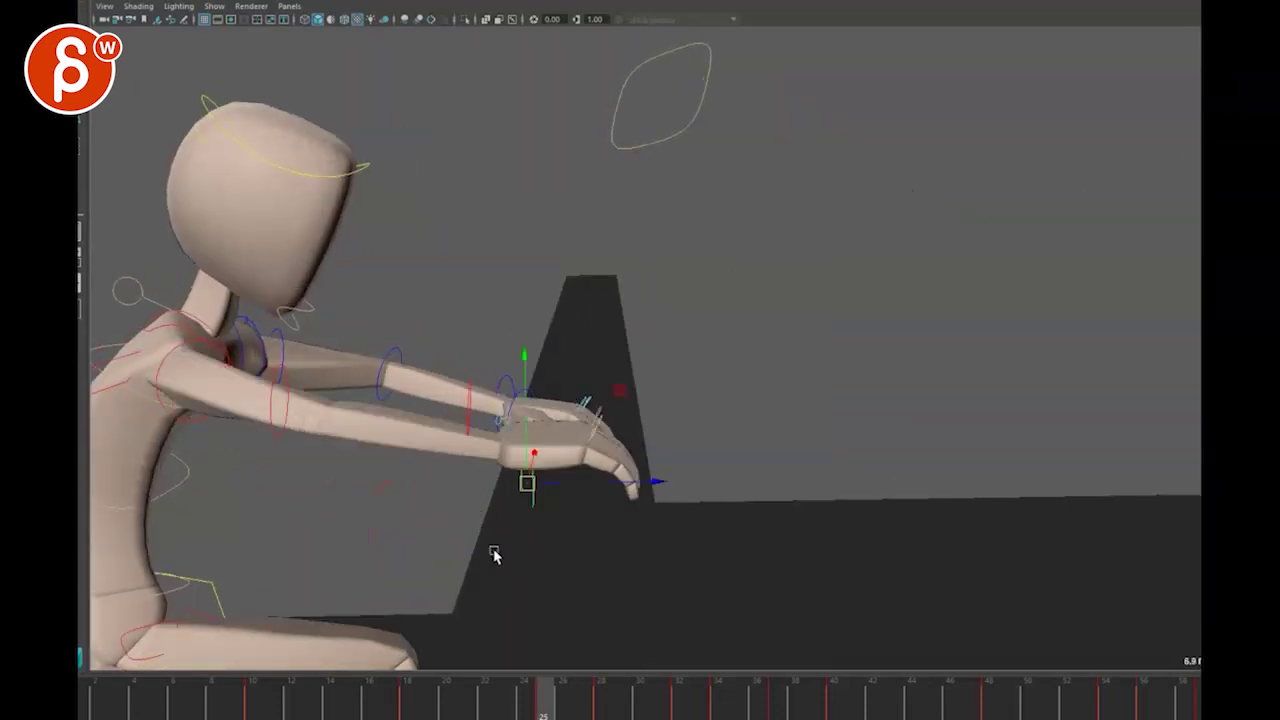
mouse_move(494, 553)
left_mouse_down("alt")
mouse_move(497, 509)
mouse_move(516, 554)
left_mouse_up("alt")
Step: Move the right hand outward along the wall at frame 26 and check its wrist angle from the side
key("alt+period")
left_click_drag(522, 470, 395, 520)
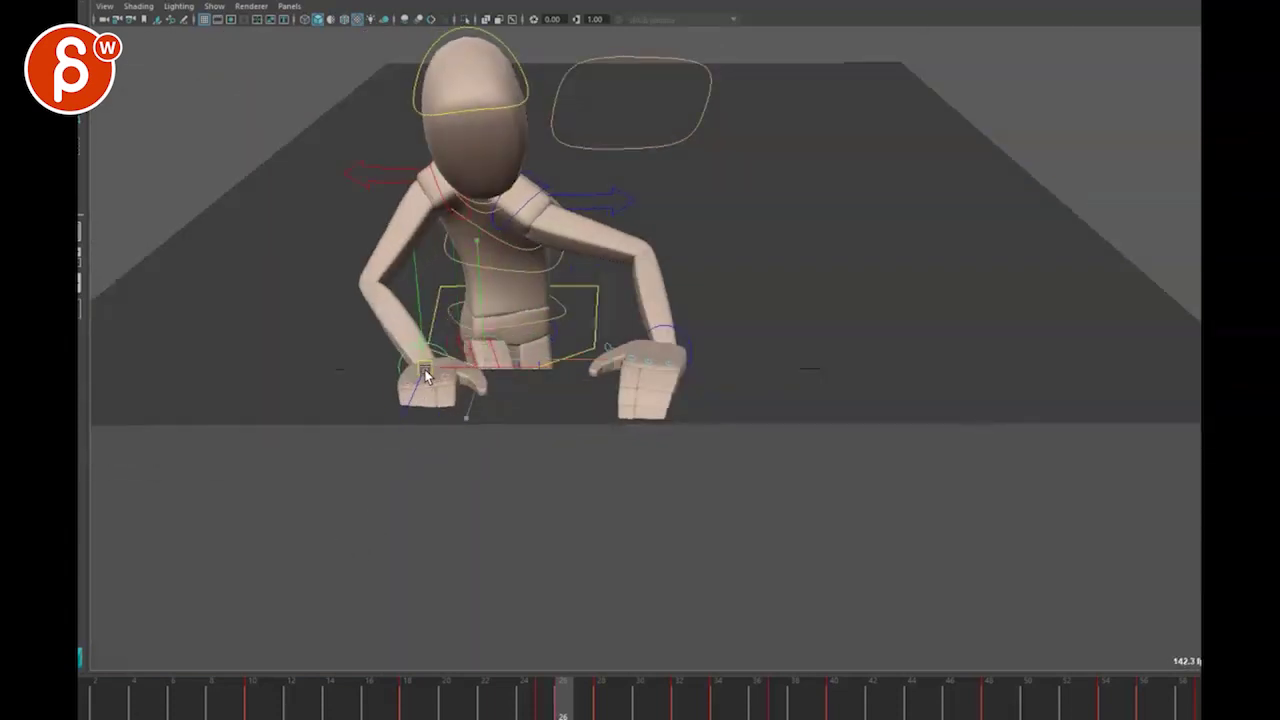
left_click(396, 377)
left_click_drag(380, 354, 488, 460, "alt")
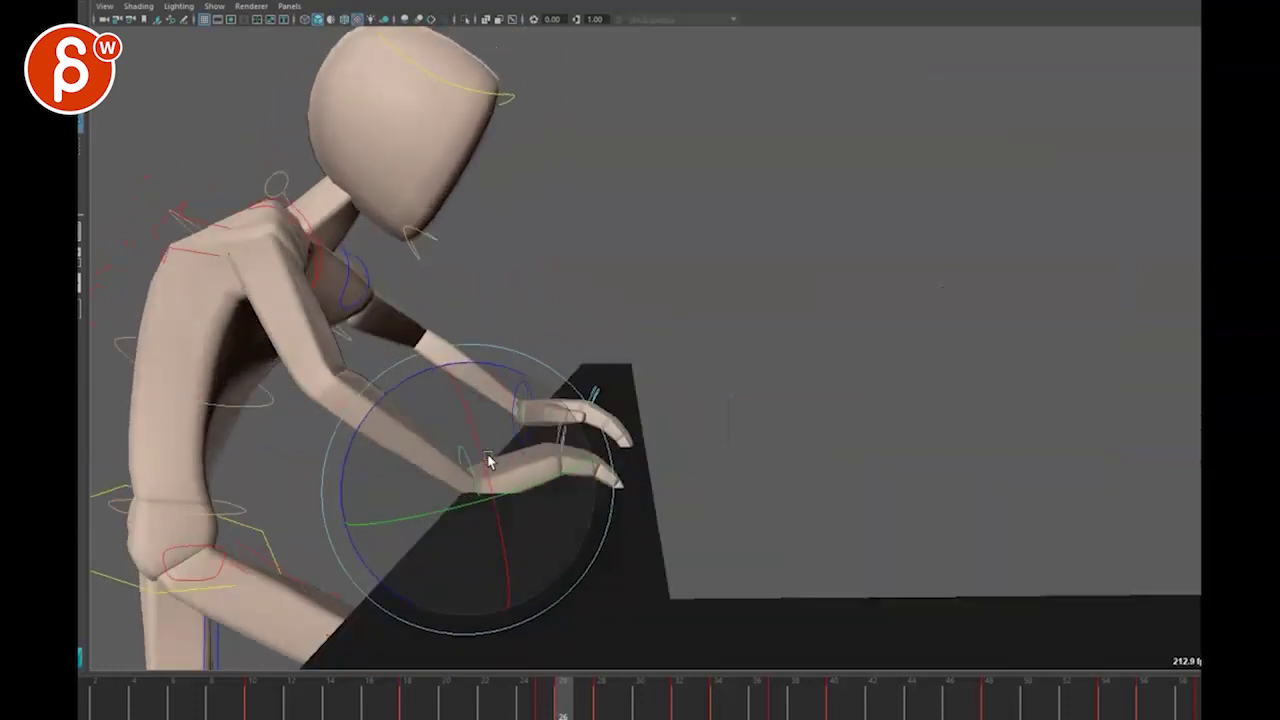
Step: Carry the right hand's pose from frame 26 to frame 28 and adjust its placement and rotation on the wall
key("alt+period")
key("alt+period")
key("w")
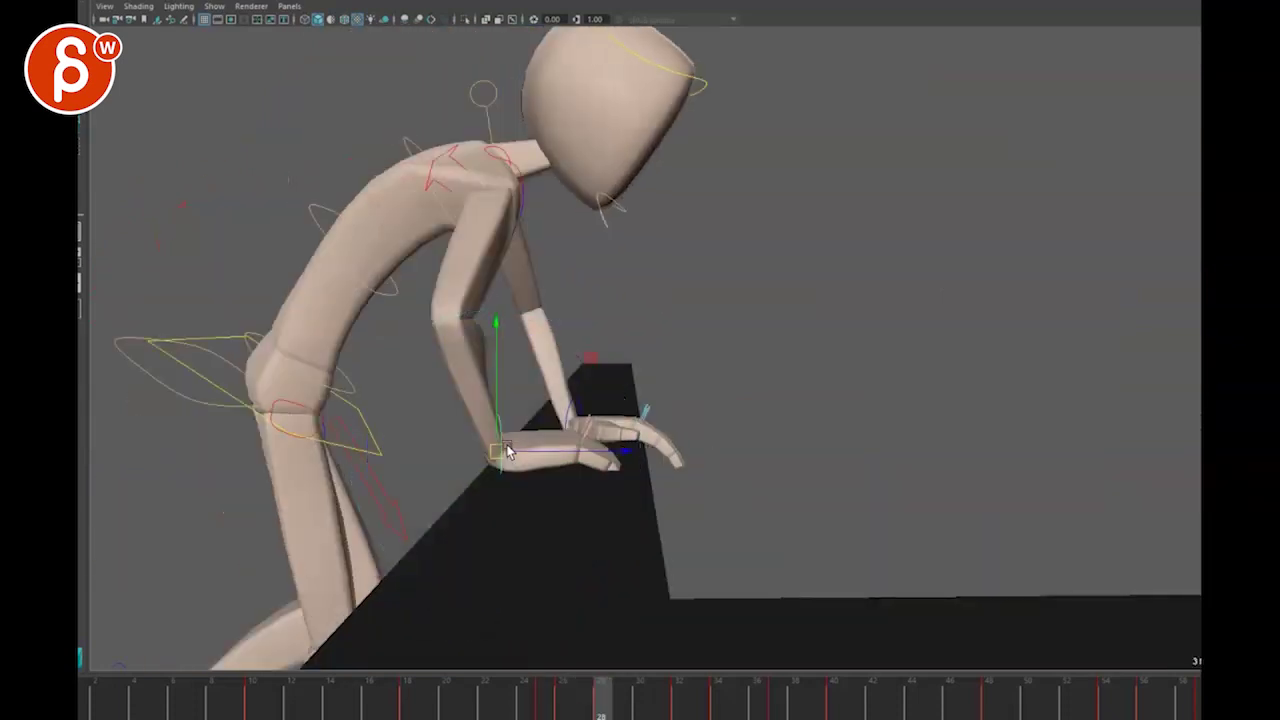
left_click(565, 698)
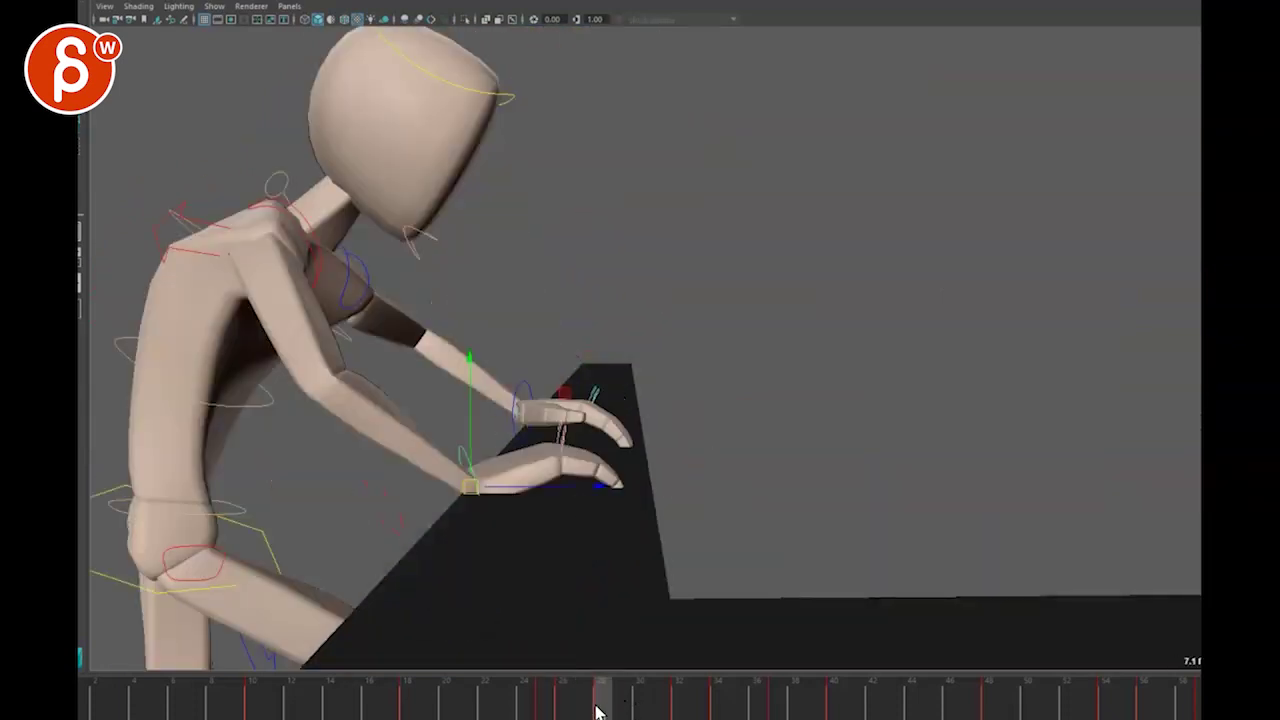
left_click_drag(592, 705, 597, 703)
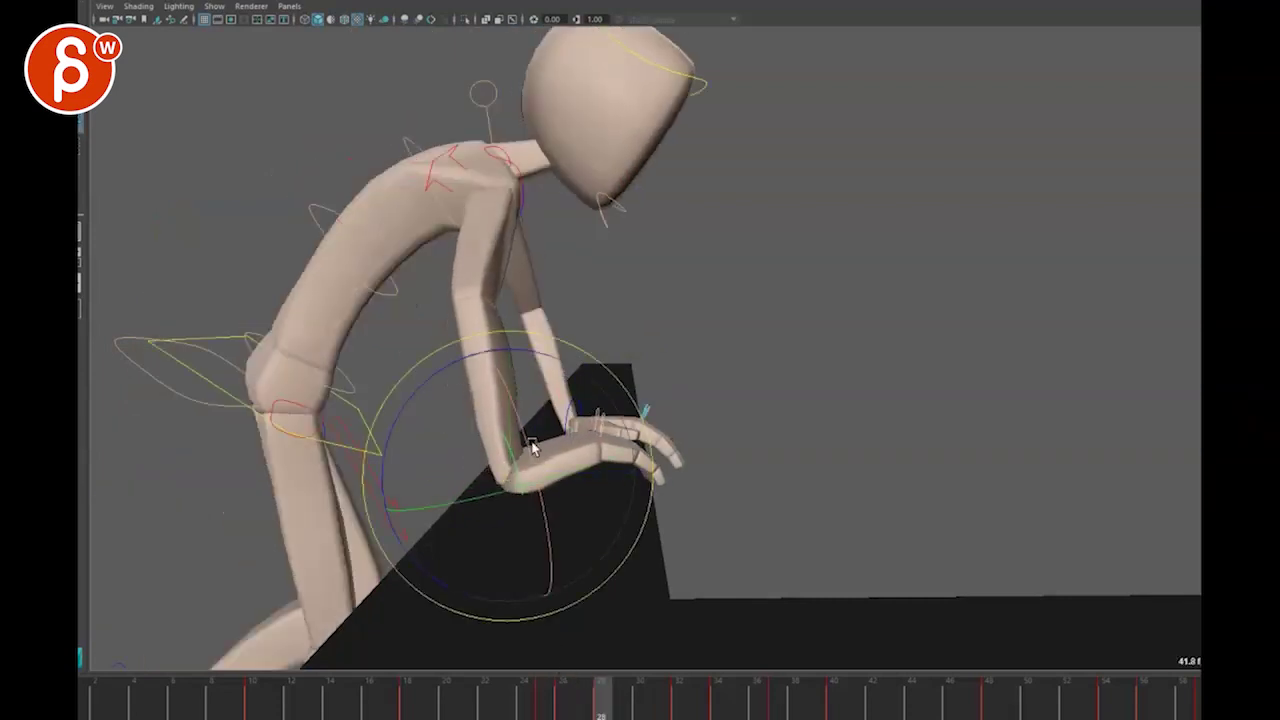
left_click_drag(562, 365, 552, 420, "alt")
left_click_drag(478, 432, 543, 522, "alt")
key("alt+comma")
key("alt+comma")
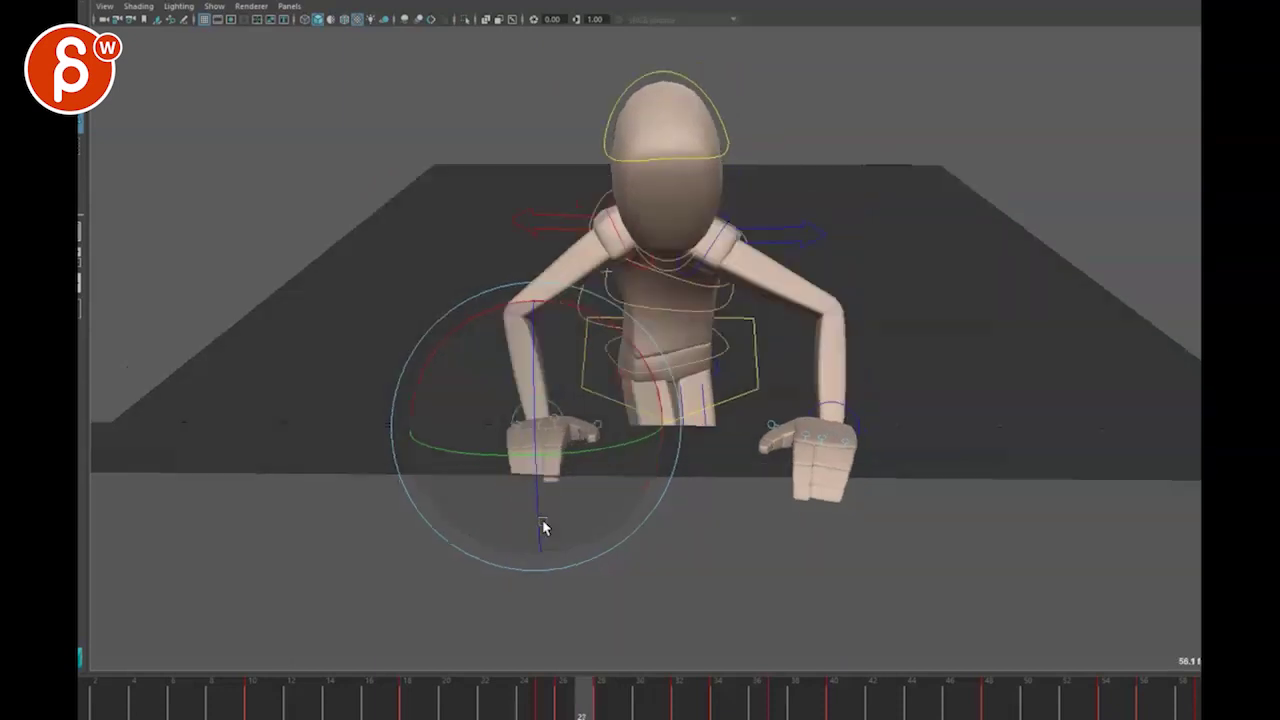
Step: Copy the right hand's planted pose from frame 28 to frame 32
key("period")
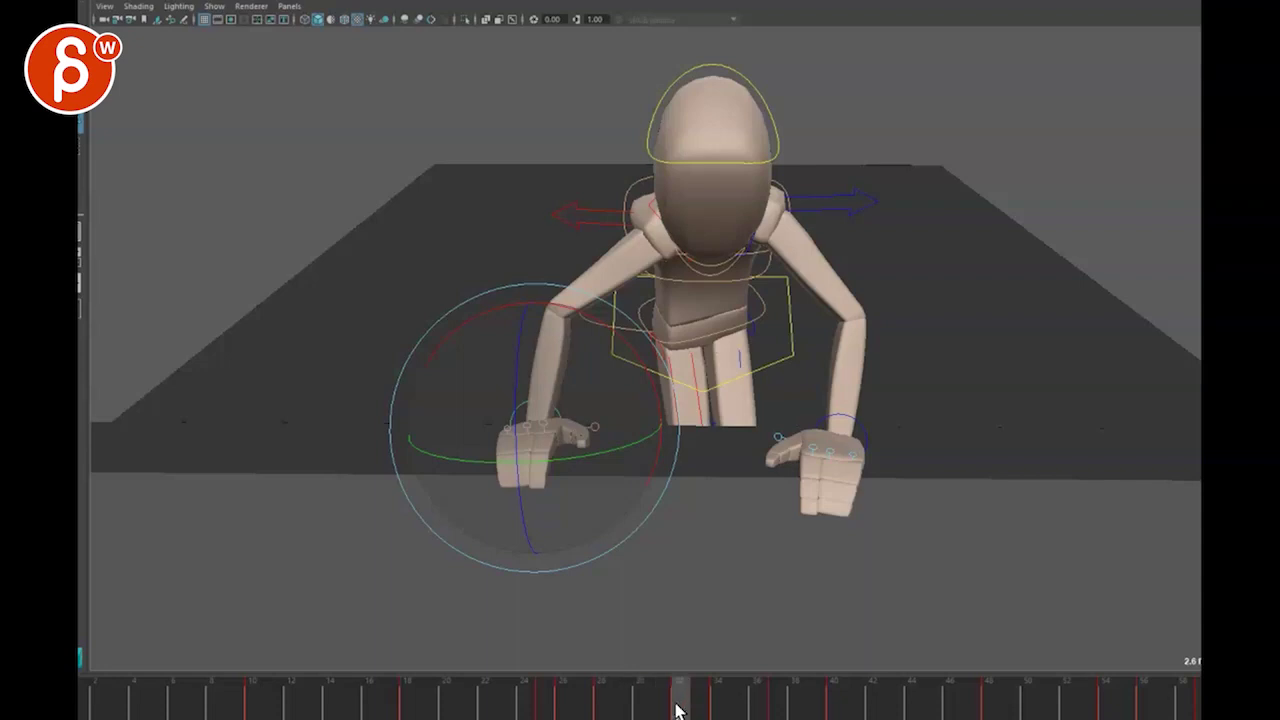
key("period")
key("period")
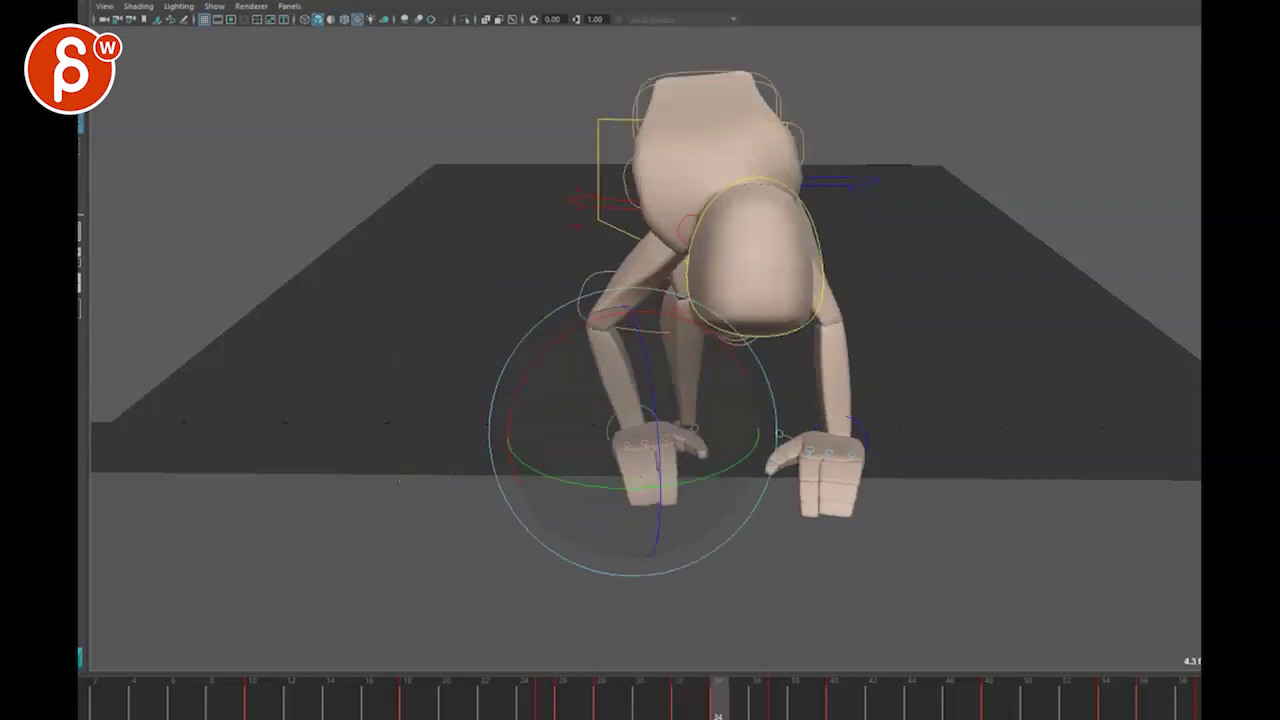
Step: Compare the right hand's planted pose and release around frames 32 to 34, then back at frame 26
key("alt+period")
key("alt+period")
key("alt+comma")
key("alt+comma")
key("alt+comma")
key("comma")
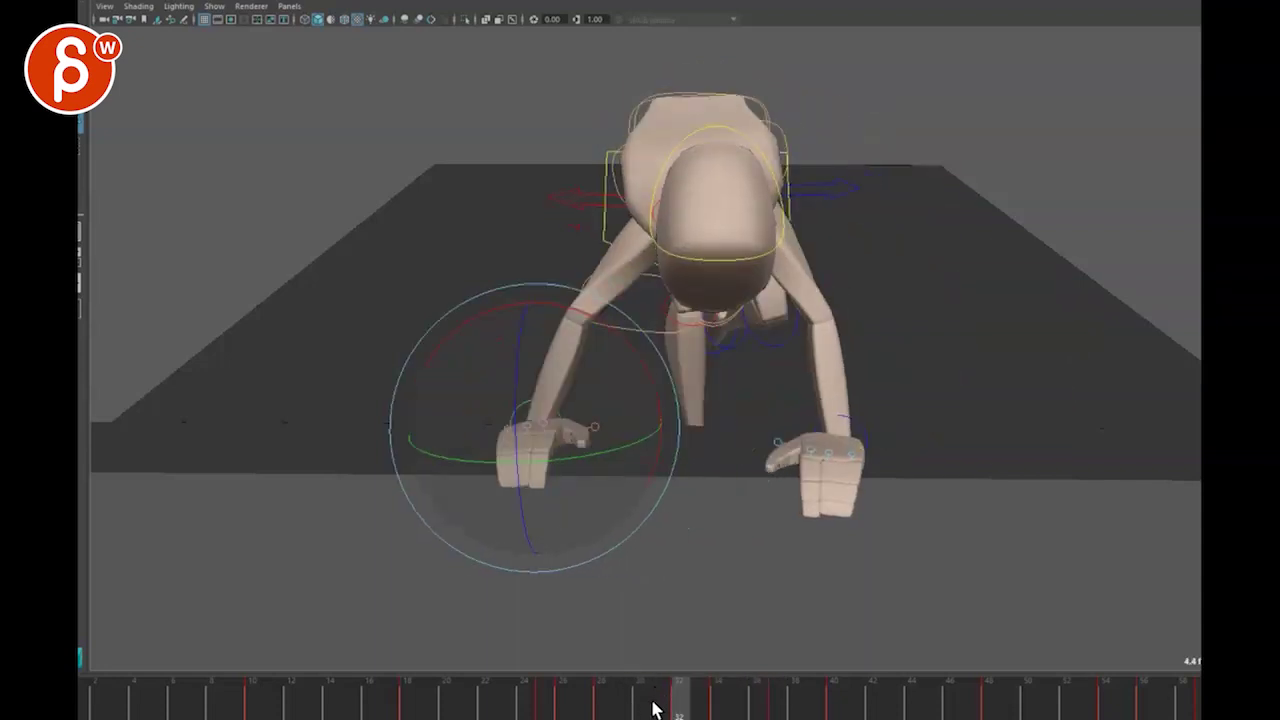
key("period")
key("comma")
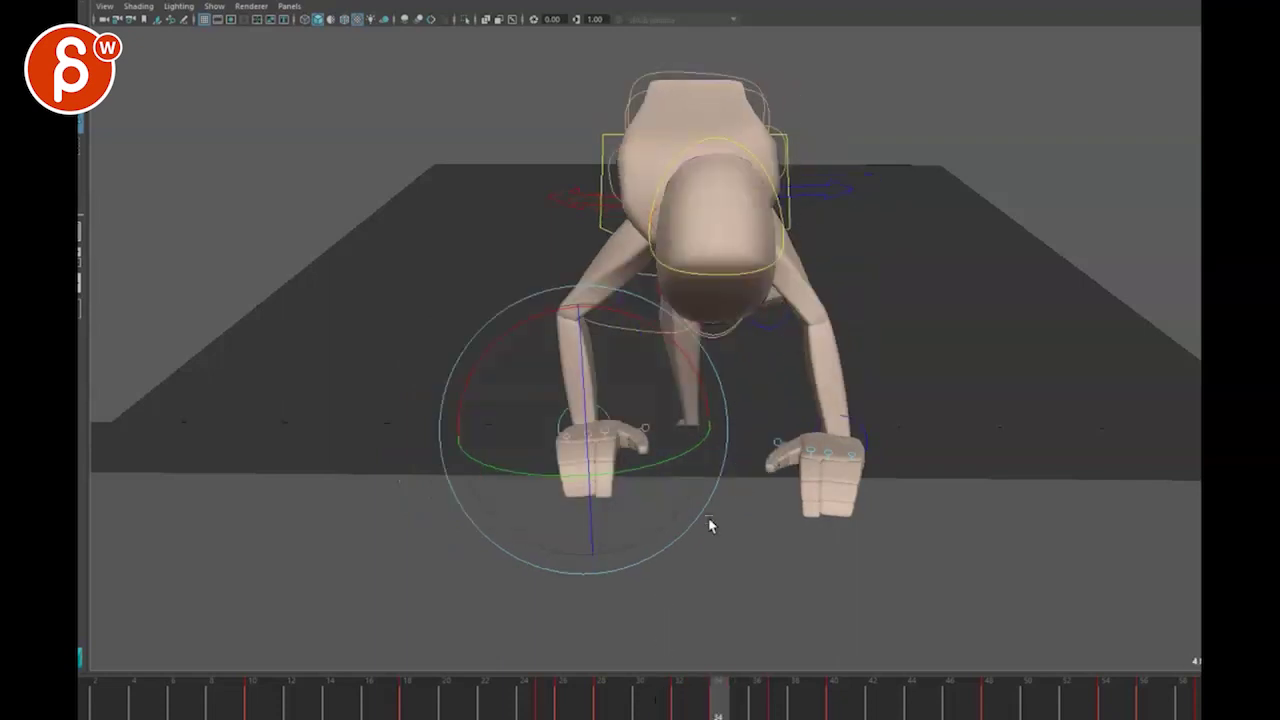
key("period")
key("comma")
key("comma")
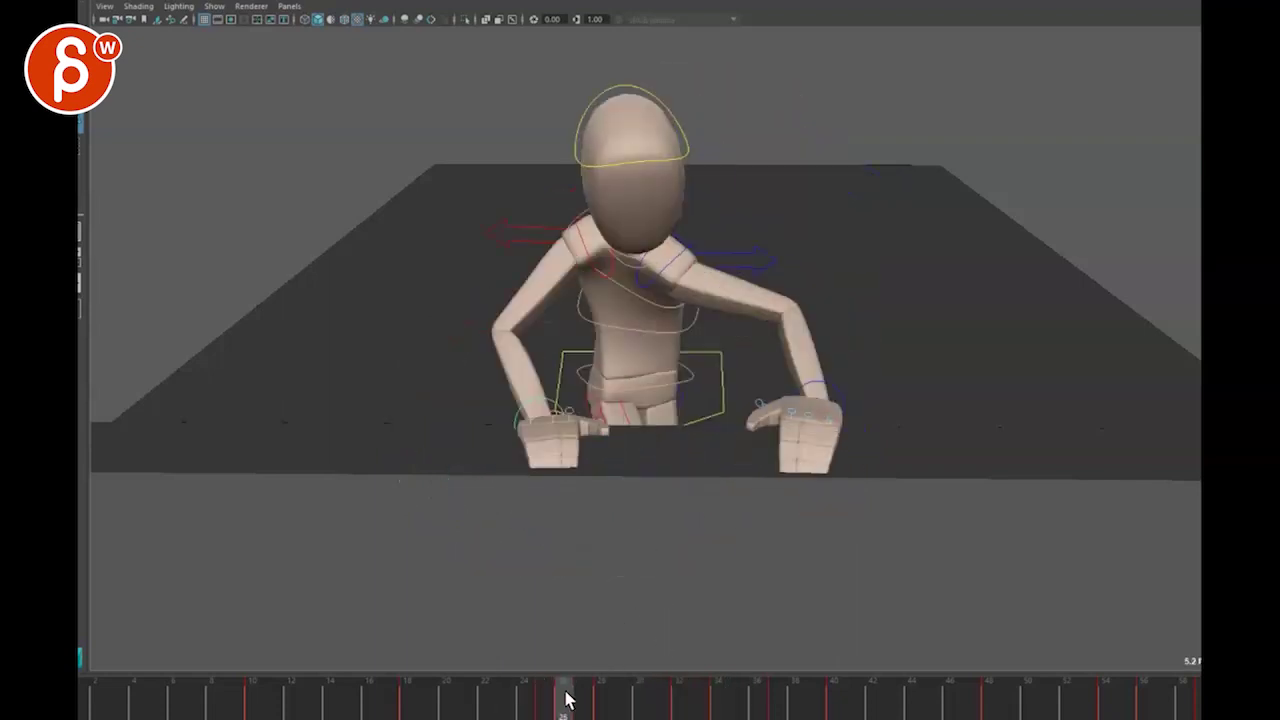
Step: Examine the right hand's contact with the wall around frames 28 to 30 from the front and the left side
mouse_move(532, 588)
left_mouse_down("alt")
mouse_move(608, 597)
mouse_move(531, 566)
left_mouse_up("alt")
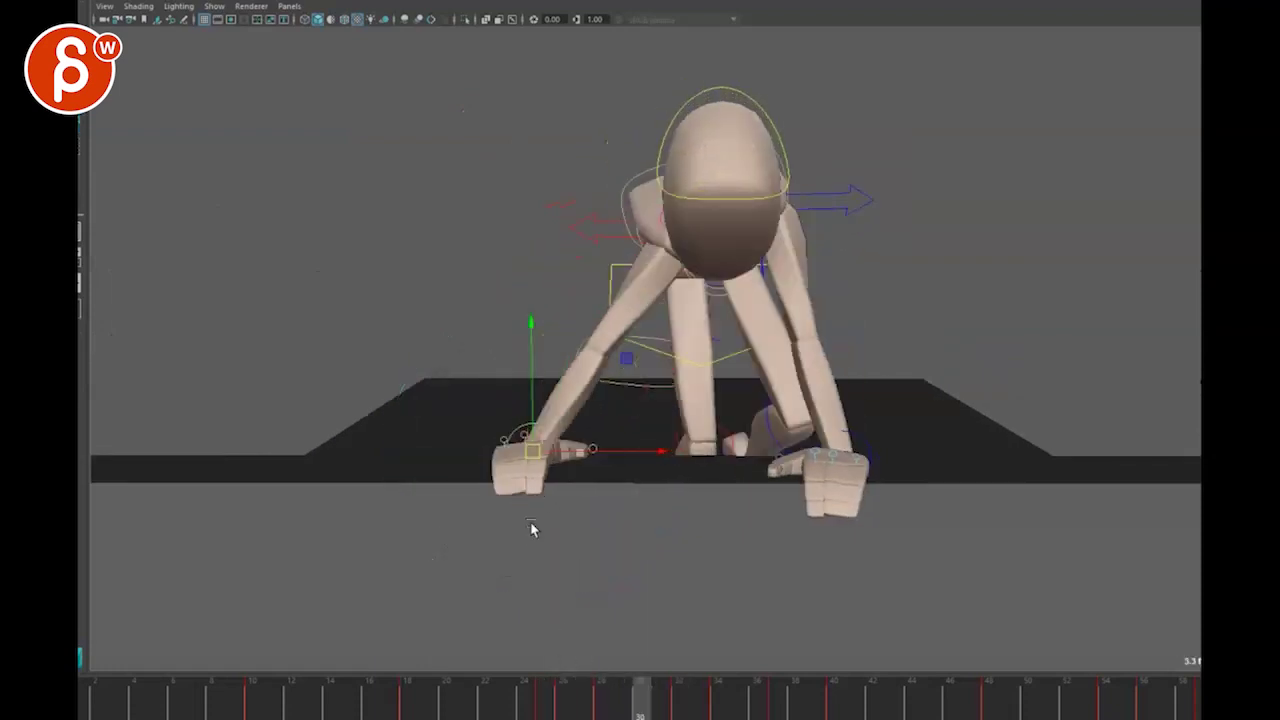
left_click_drag(531, 529, 816, 463, "alt")
left_click_drag(666, 489, 757, 533, "alt")
left_click_drag(748, 698, 600, 697)
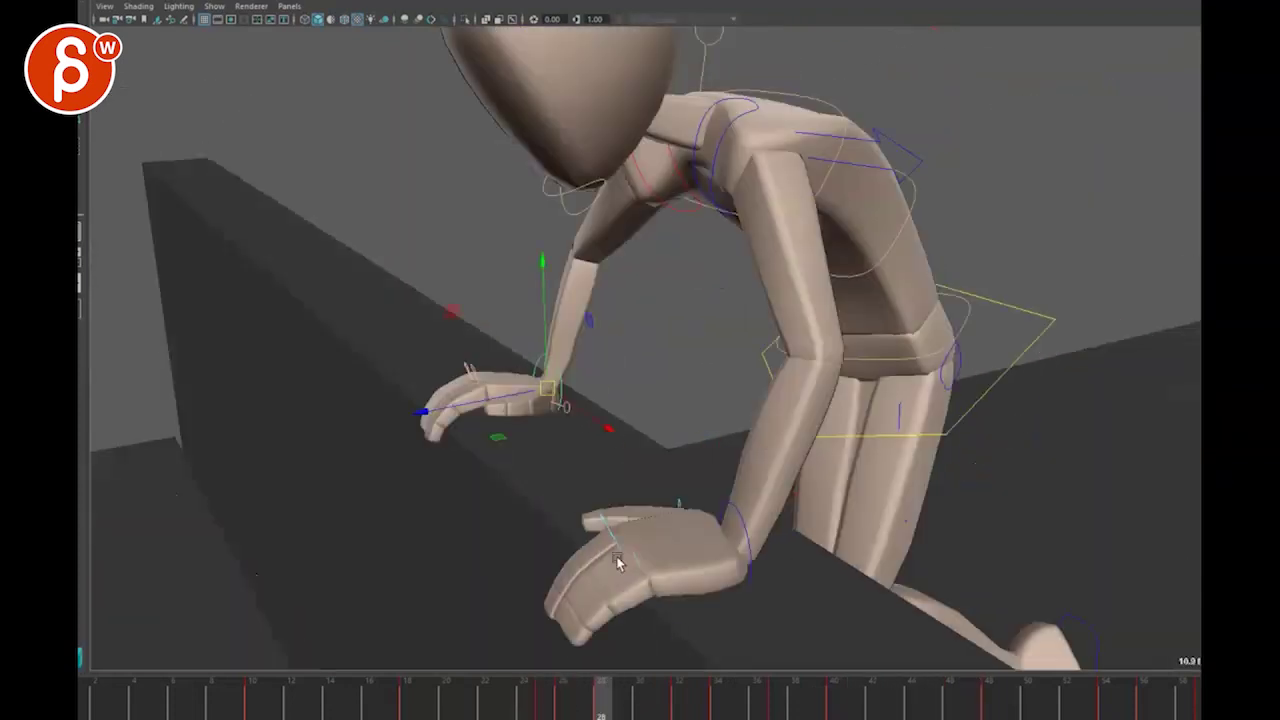
left_click_drag(611, 563, 536, 626, "alt")
Step: Review the approach to the wall and examine the running pose at frame 12 from several angles around the hips
left_click_drag(497, 698, 202, 695)
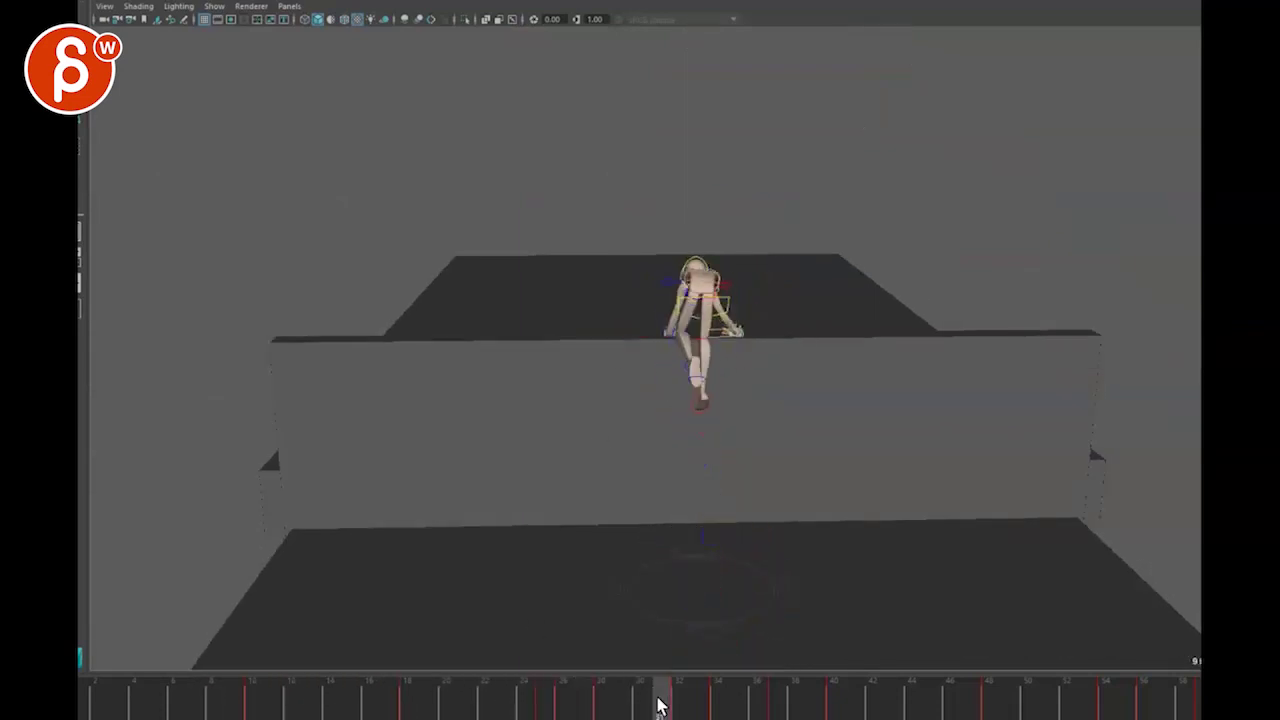
left_click_drag(581, 712, 252, 706)
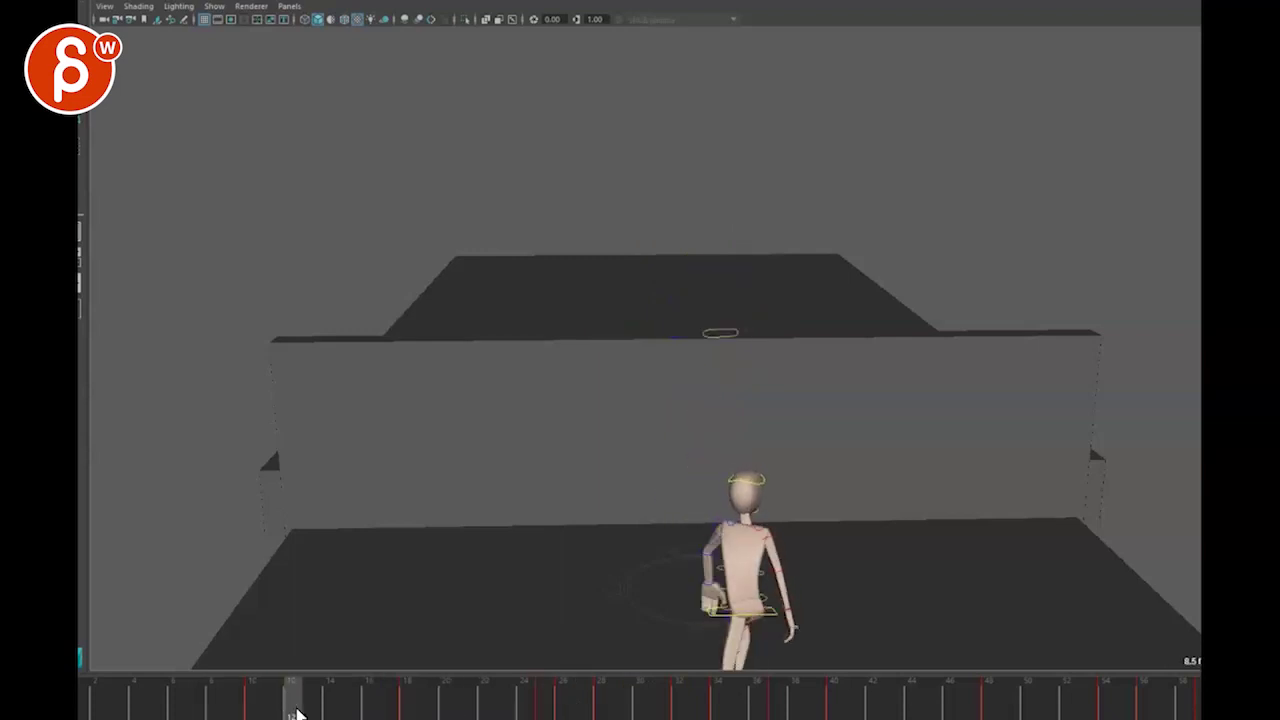
right_click_drag(702, 556, 738, 511, "alt")
left_click_drag(738, 511, 742, 460, "alt")
middle_click_drag(742, 460, 328, 532, "alt")
left_click(832, 283)
key("f")
right_click_drag(638, 538, 329, 337, "alt")
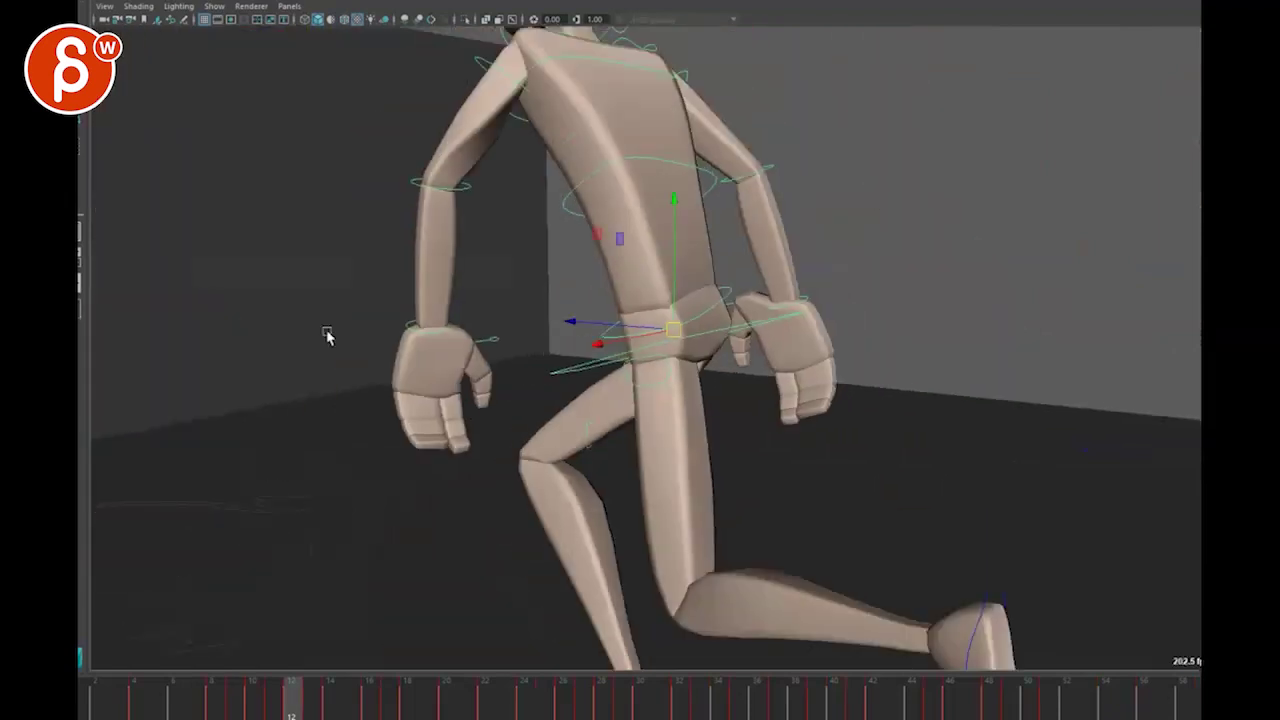
left_click_drag(329, 337, 623, 374, "alt")
right_click_drag(623, 374, 576, 373, "alt")
left_click_drag(576, 374, 763, 375, "alt")
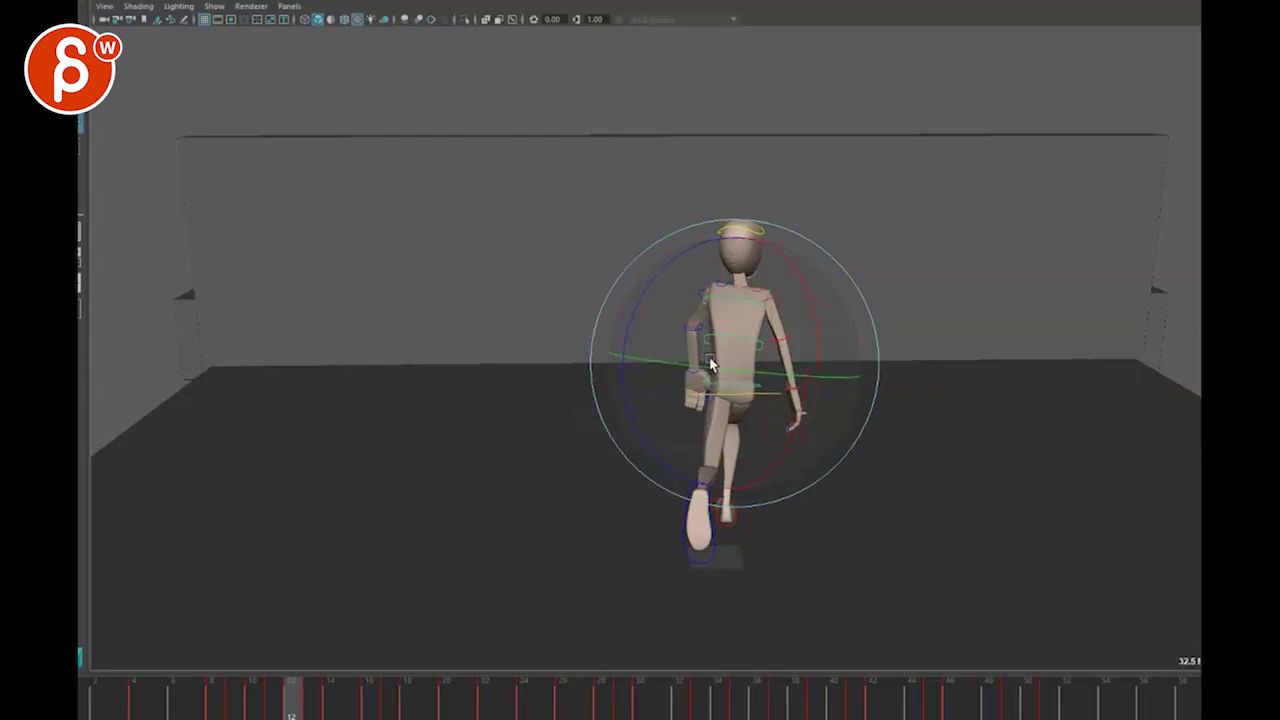
Step: Examine the body's sideways motion during the run-up from behind, stepping forward from frame 12 to frame 17
key("q")
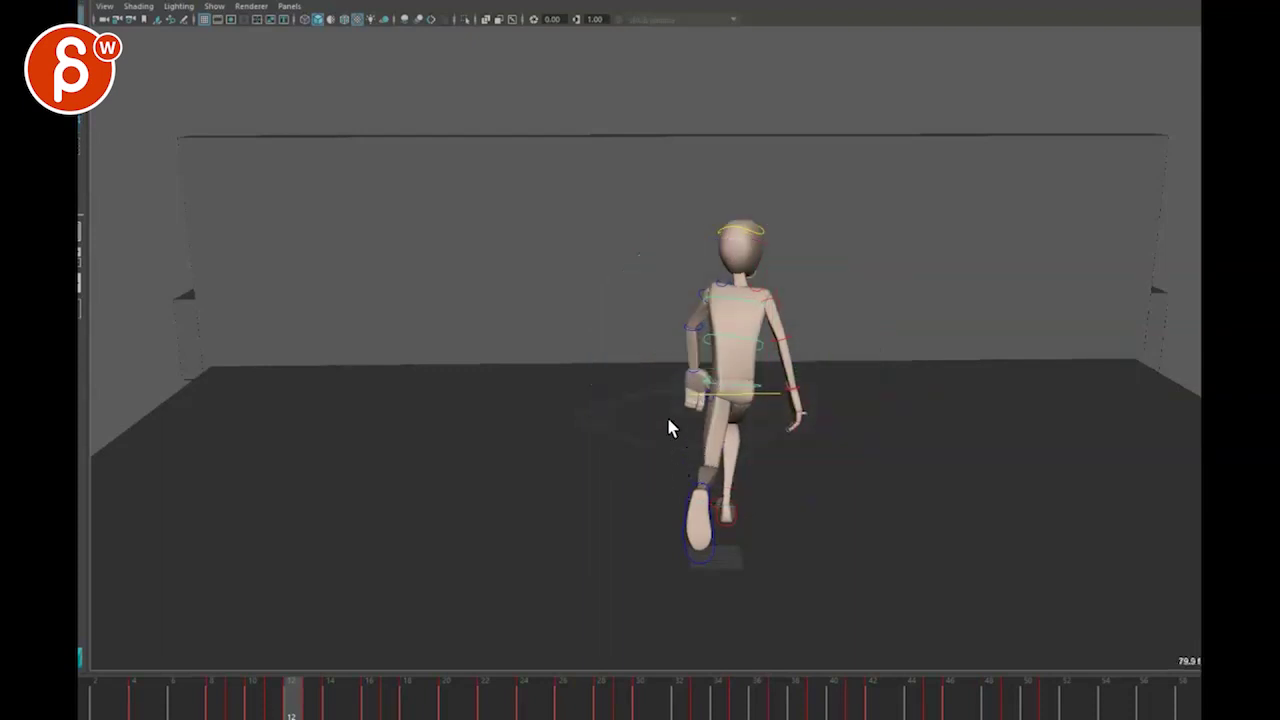
key("alt+period")
key("alt+period")
key("alt+period")
key("alt+period")
key("alt+period")
key("alt+period")
key("alt+period")
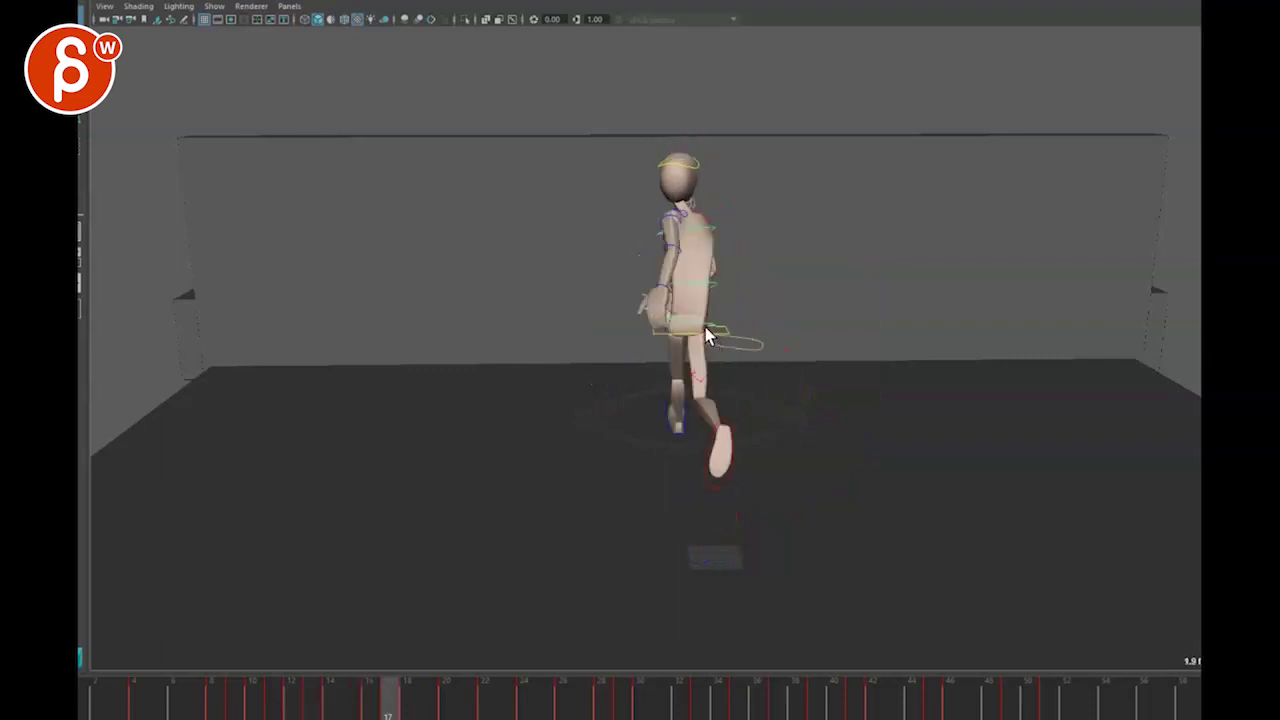
Step: Step forward to frame 23 and examine the takeoff pose and hip position before the wall from the side
key("alt+period")
key("alt+period")
mouse_move(780, 420)
left_mouse_down("alt")
mouse_move(674, 429)
mouse_move(590, 408)
left_mouse_up("alt")
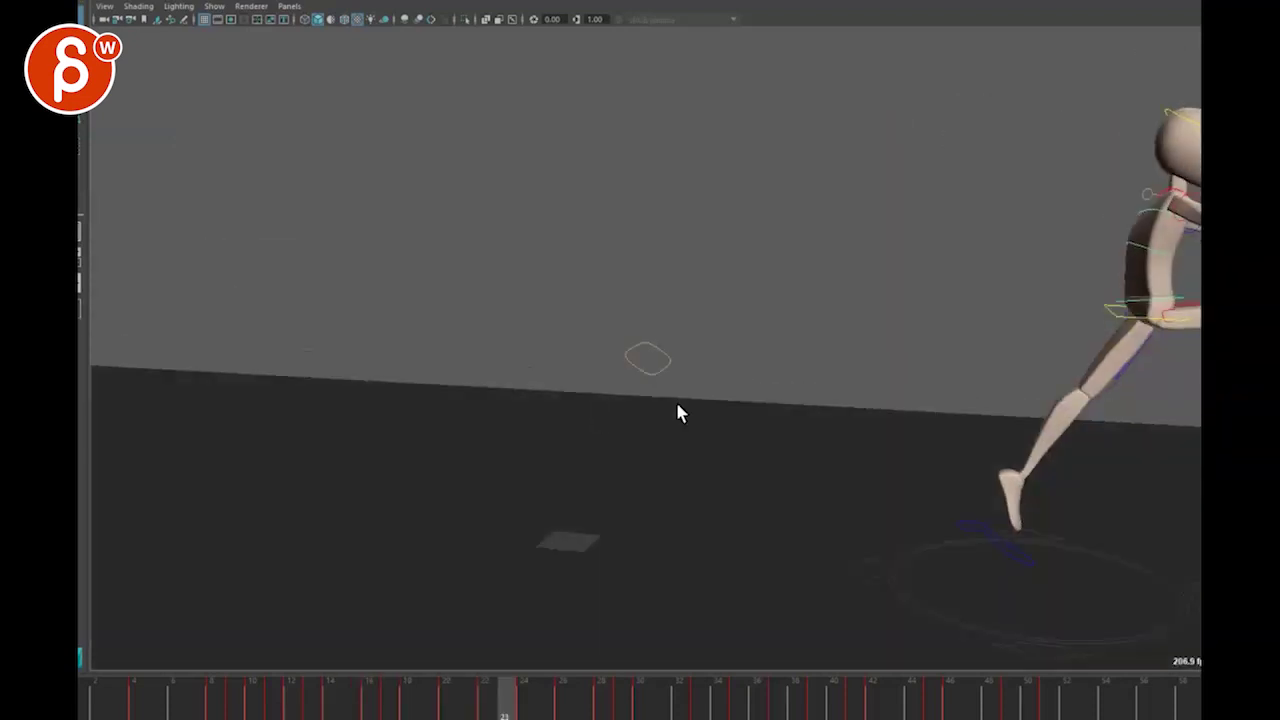
right_click_drag(677, 405, 652, 487, "alt")
left_click_drag(652, 487, 638, 455, "alt")
middle_click_drag(638, 470, 480, 487, "alt")
left_click_drag(480, 490, 531, 357, "alt")
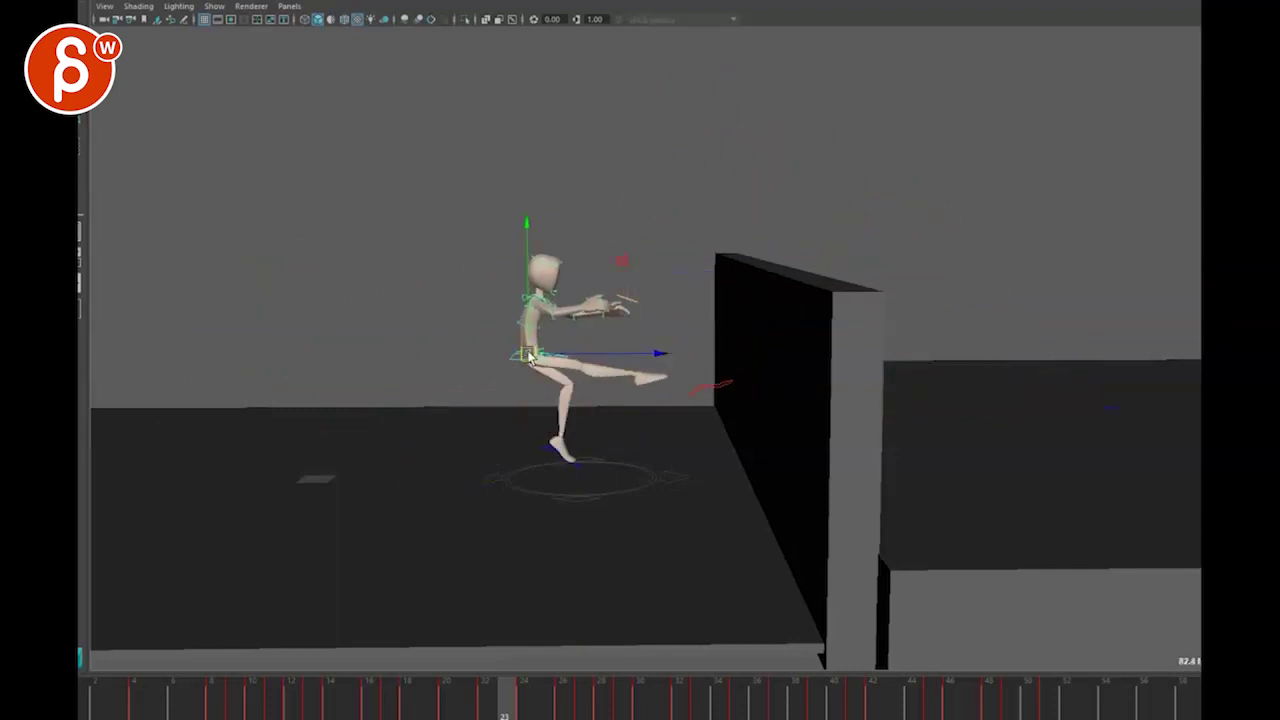
key("ctrl+z")
left_click_drag(814, 520, 700, 470, "alt")
Step: Select the hip control at frame 35 and examine the body's pose over the planted hands from the side and front
left_click_drag(645, 685, 737, 683)
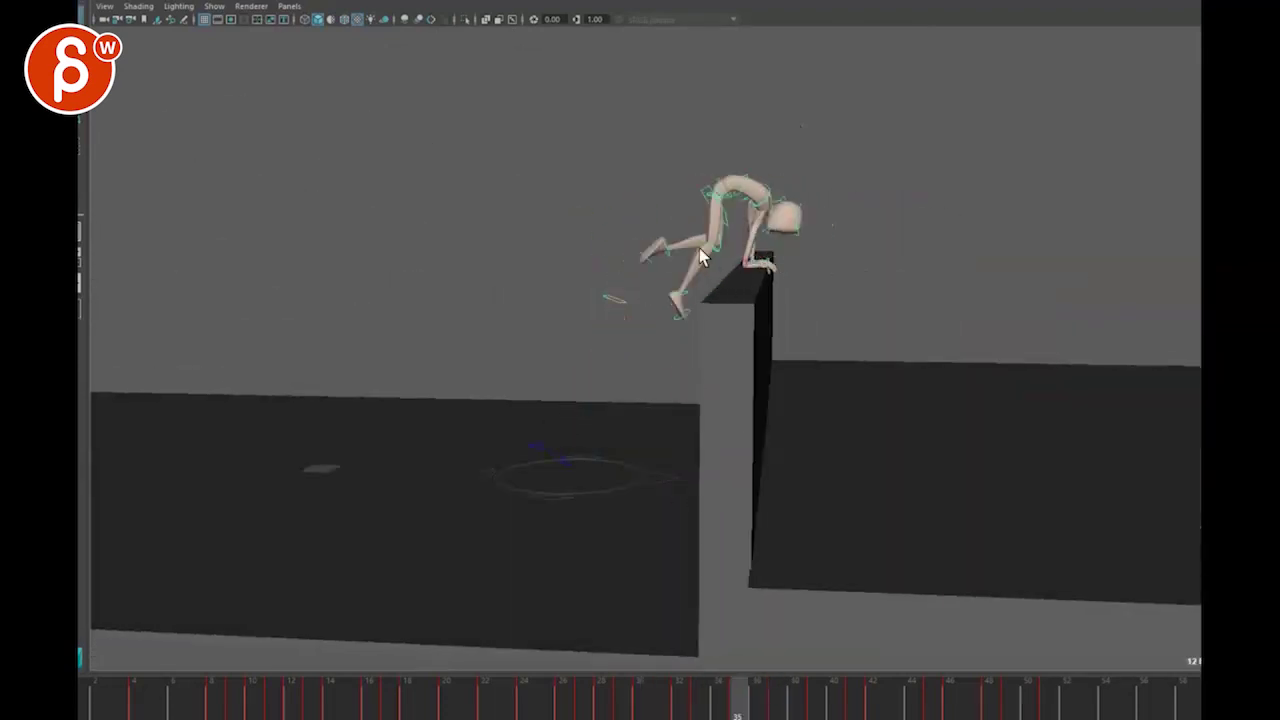
left_click_drag(648, 193, 671, 217, "alt")
left_click(737, 222)
left_click_drag(743, 272, 723, 190, "alt")
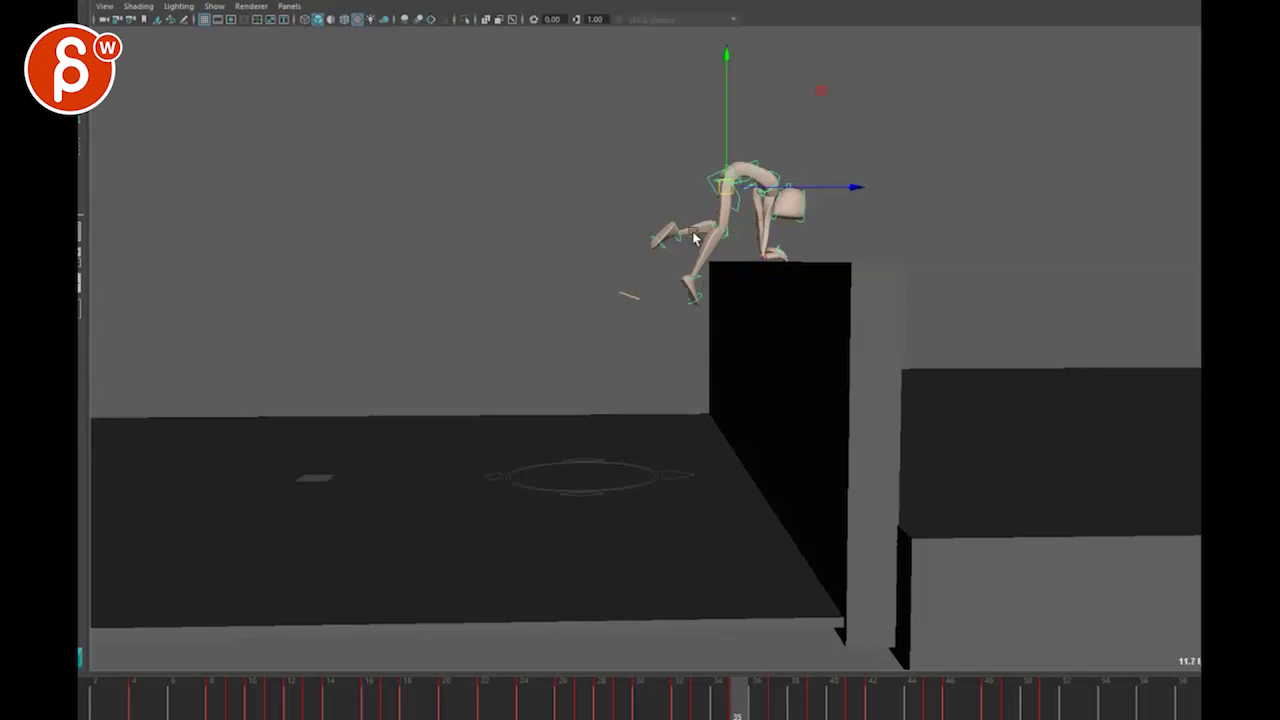
left_click_drag(799, 279, 889, 350, "alt")
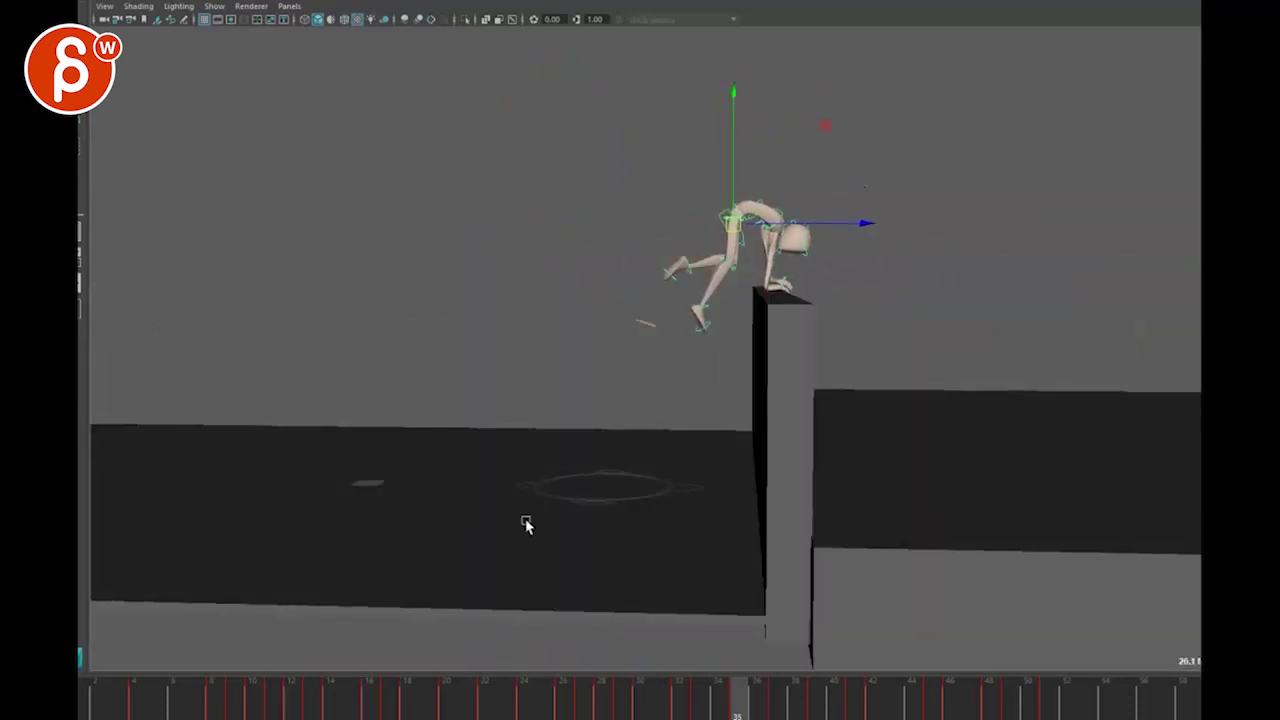
left_click_drag(1010, 385, 818, 292, "alt")
mouse_move(715, 226)
left_mouse_down("alt")
mouse_move(748, 280)
mouse_move(720, 235)
left_mouse_up("alt")
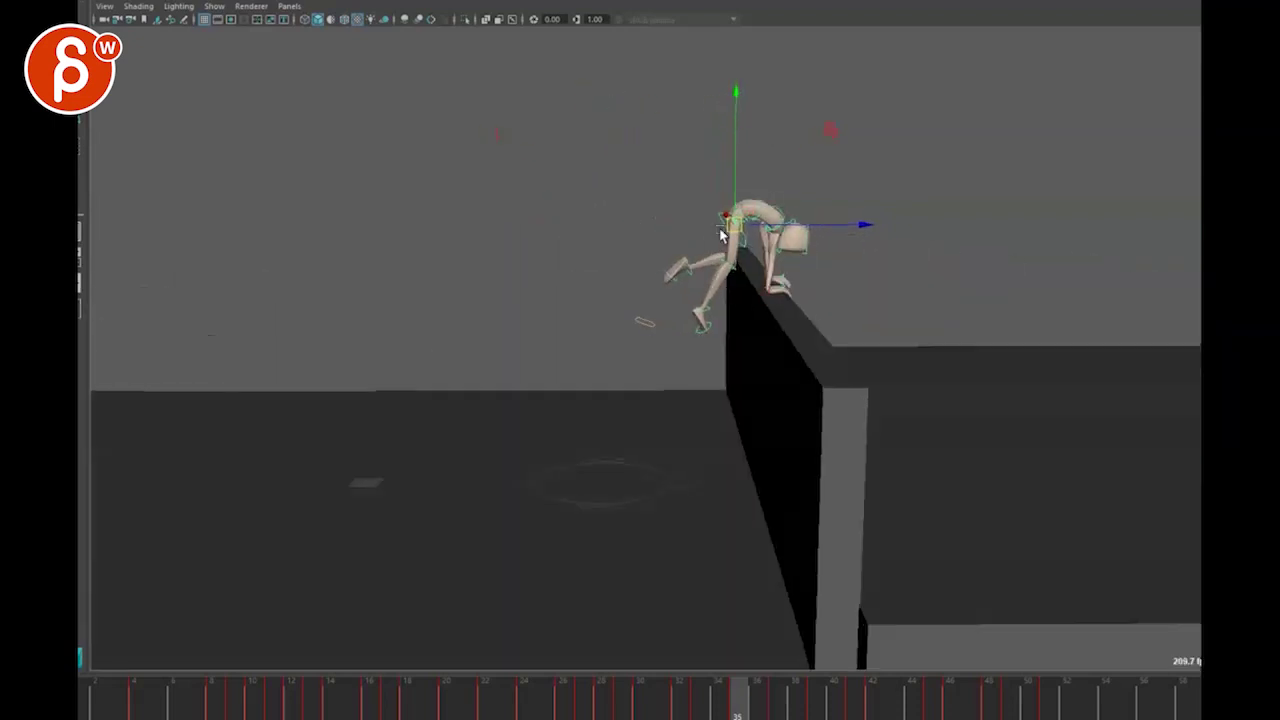
left_click_drag(778, 470, 580, 477, "alt")
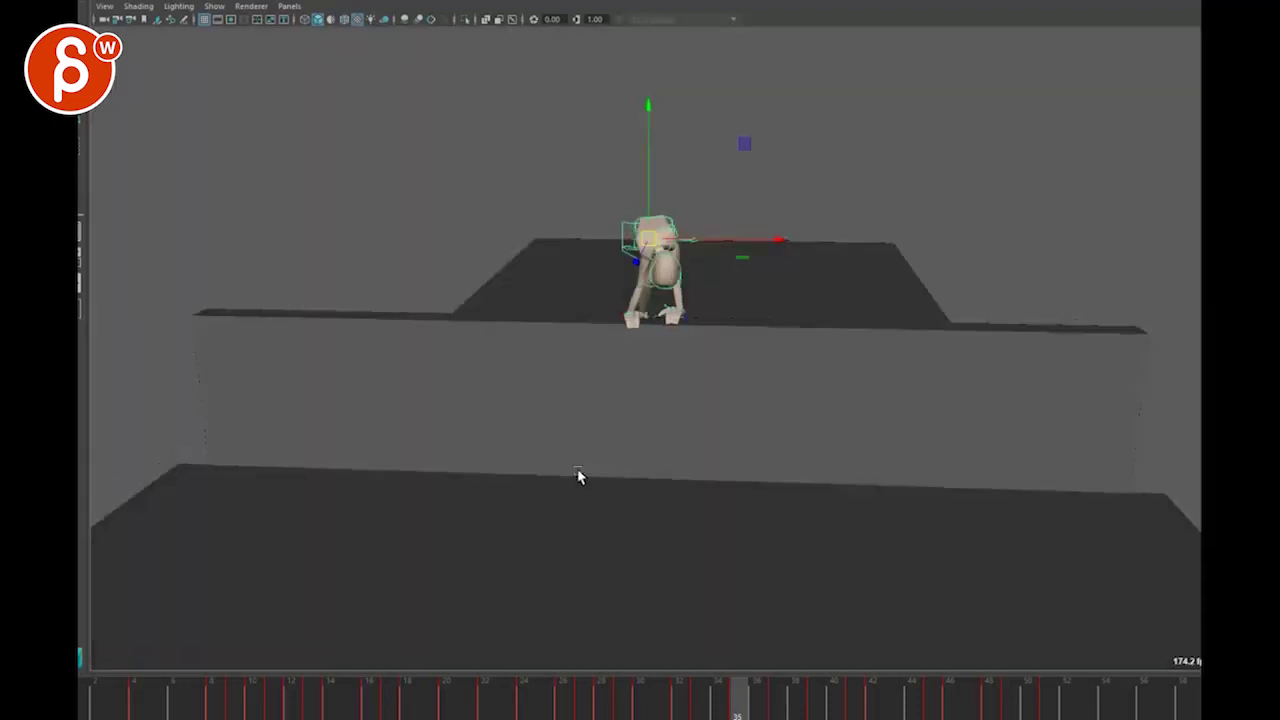
left_click_drag(597, 403, 767, 270, "alt")
Step: Step forward to the landing pose at frame 43 and review the vault and landing from several angles
key("alt+period")
key("alt+period")
key("alt+period")
key("alt+period")
left_click_drag(823, 456, 708, 459, "alt")
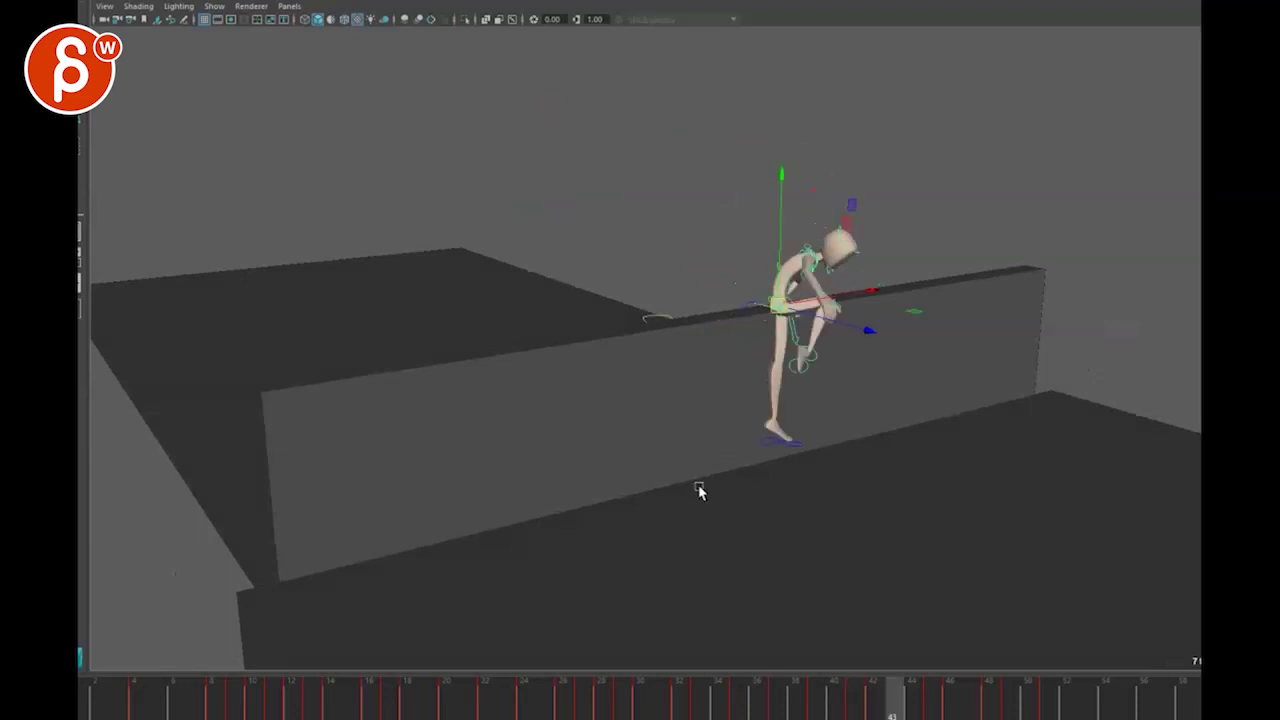
left_click_drag(568, 563, 685, 572, "alt")
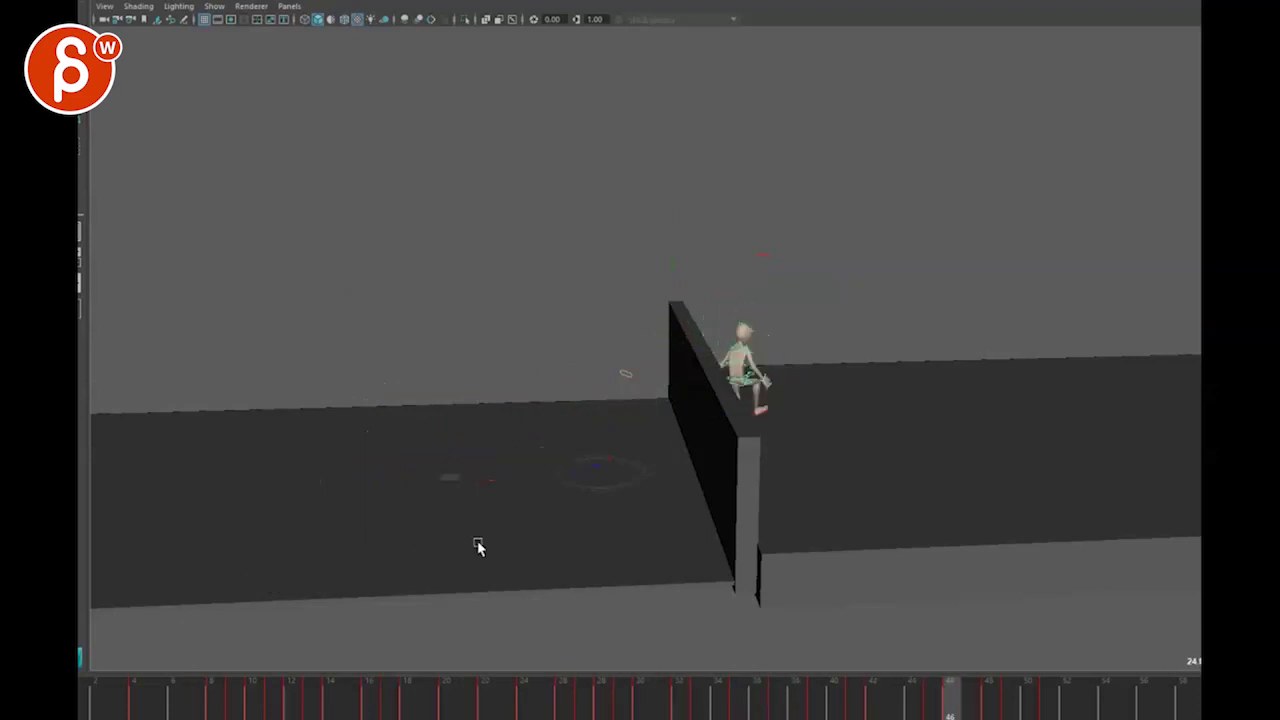
left_click_drag(620, 517, 493, 489, "alt")
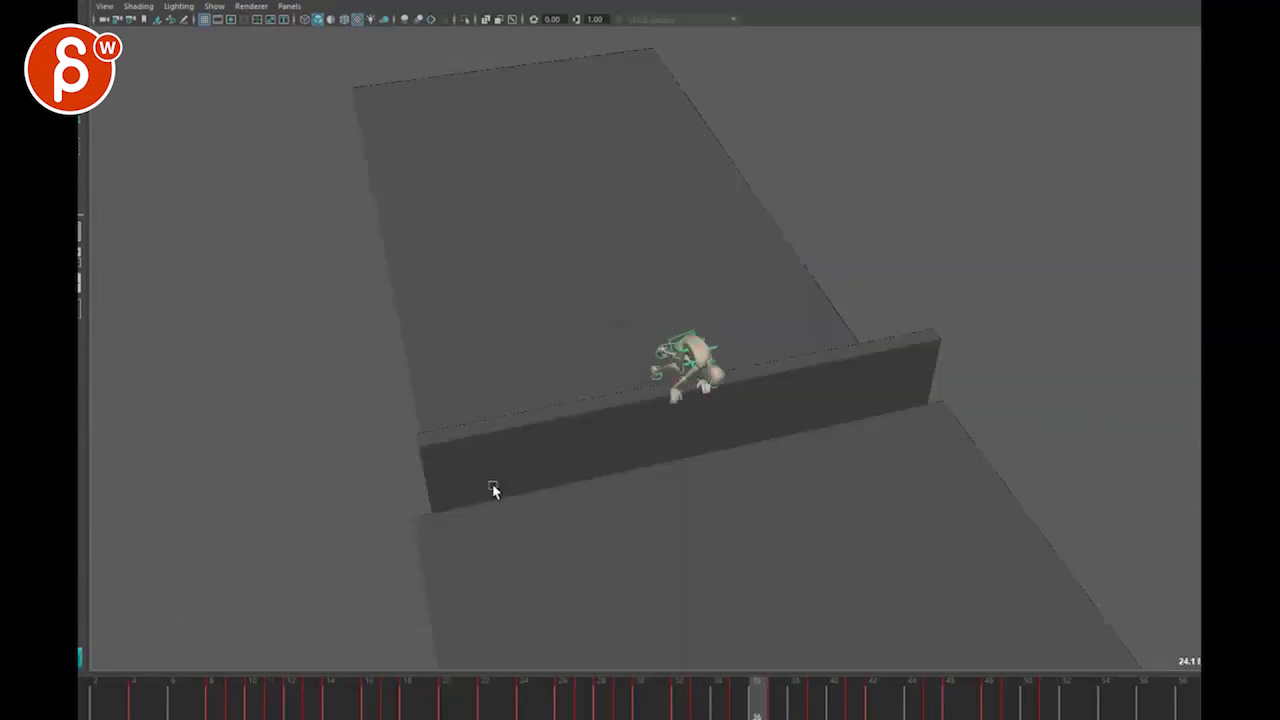